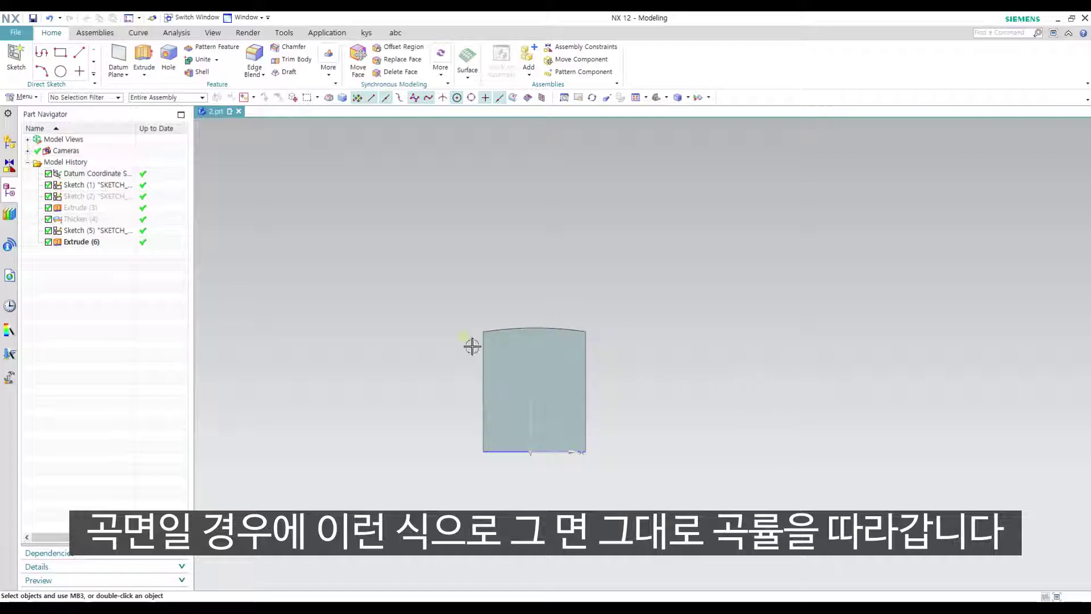
Step: Undo the last hide of the curved plate above the block
mouse_move(652, 327)
middle_down()
mouse_move(592, 326)
mouse_move(635, 336)
middle_up()
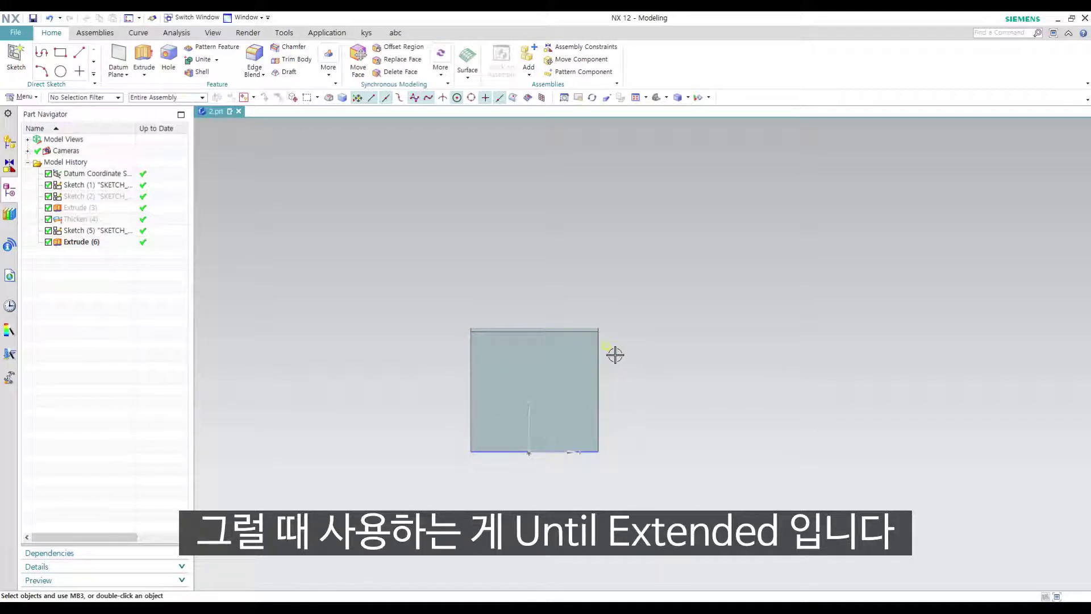
middle_drag(615, 354, 664, 370)
key(ctrl+z)
Step: Try ending the block's extrude with the Until Extended limit at the curved plate's upper face
double_click(606, 399)
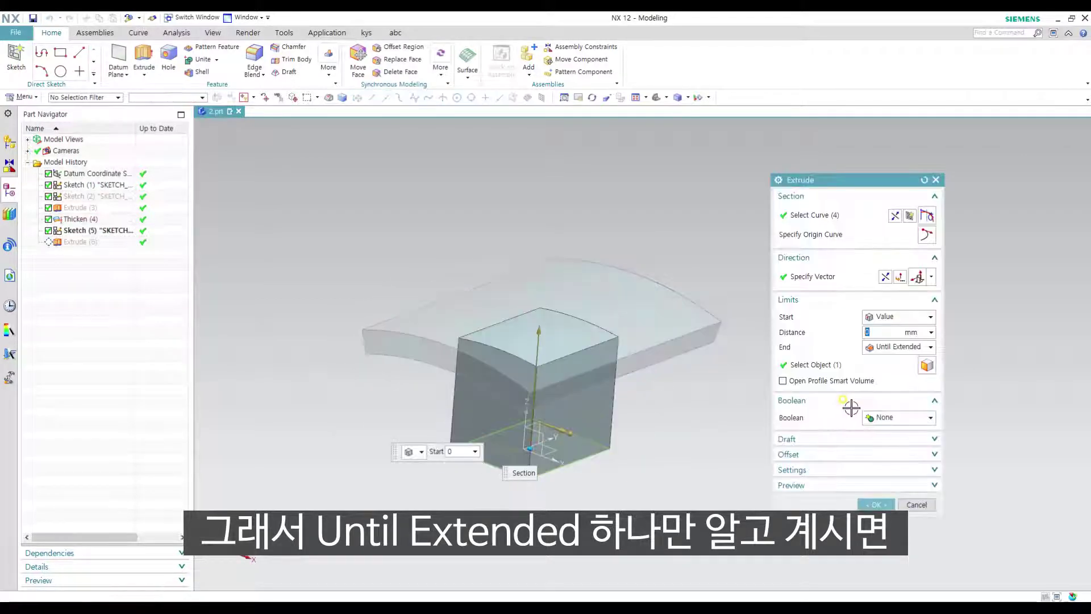
click(908, 348)
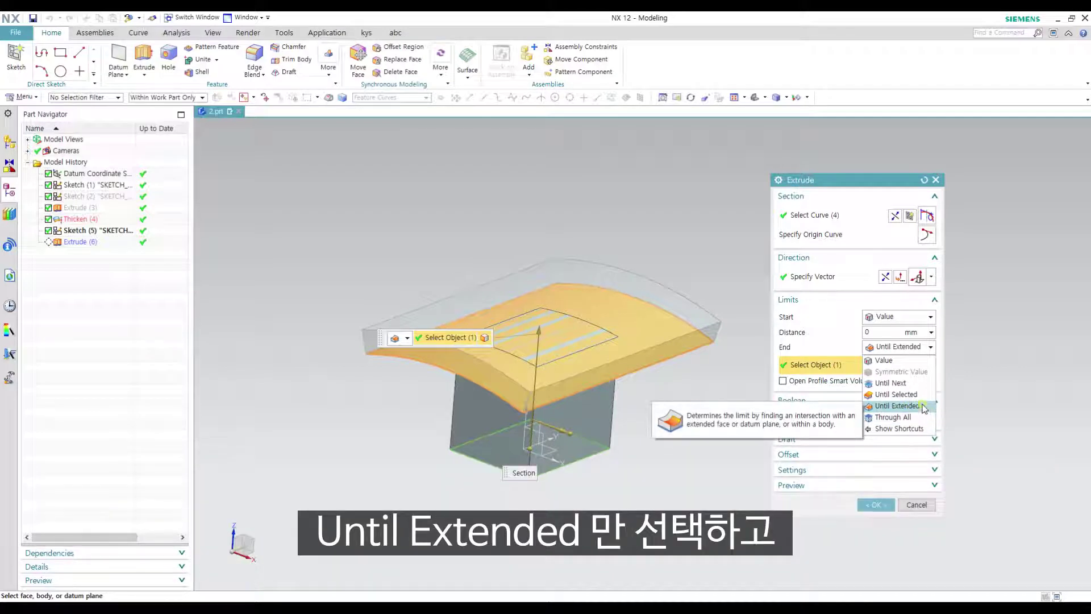
click(923, 407)
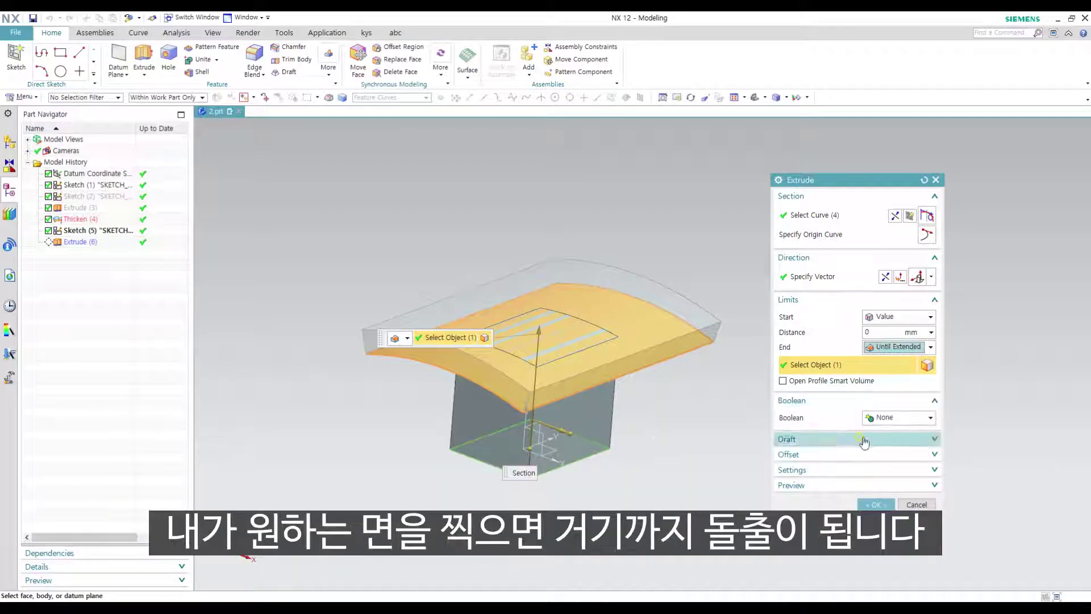
click(623, 281)
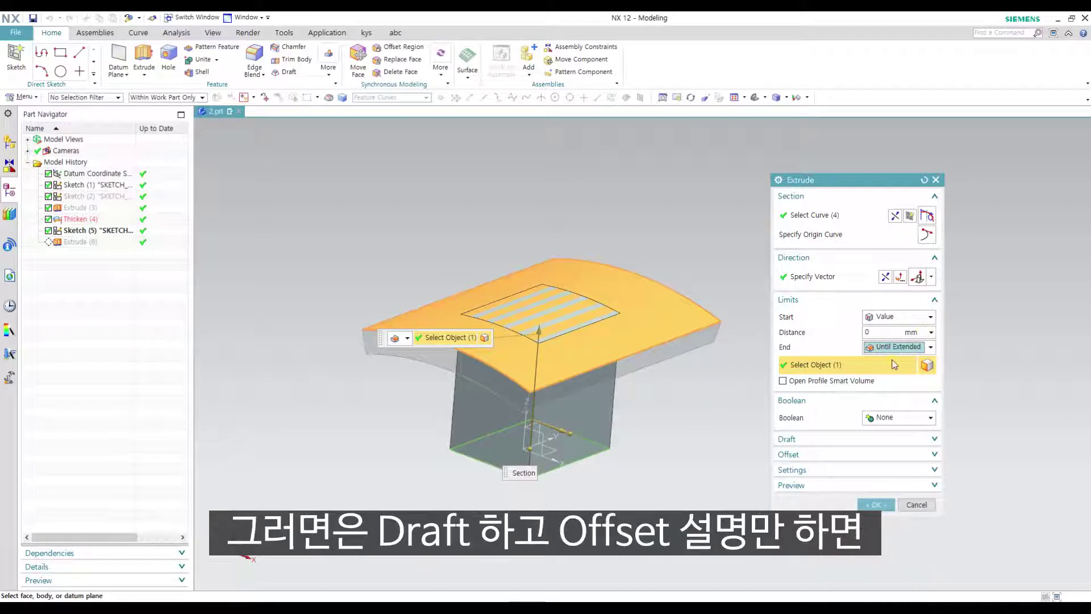
click(830, 454)
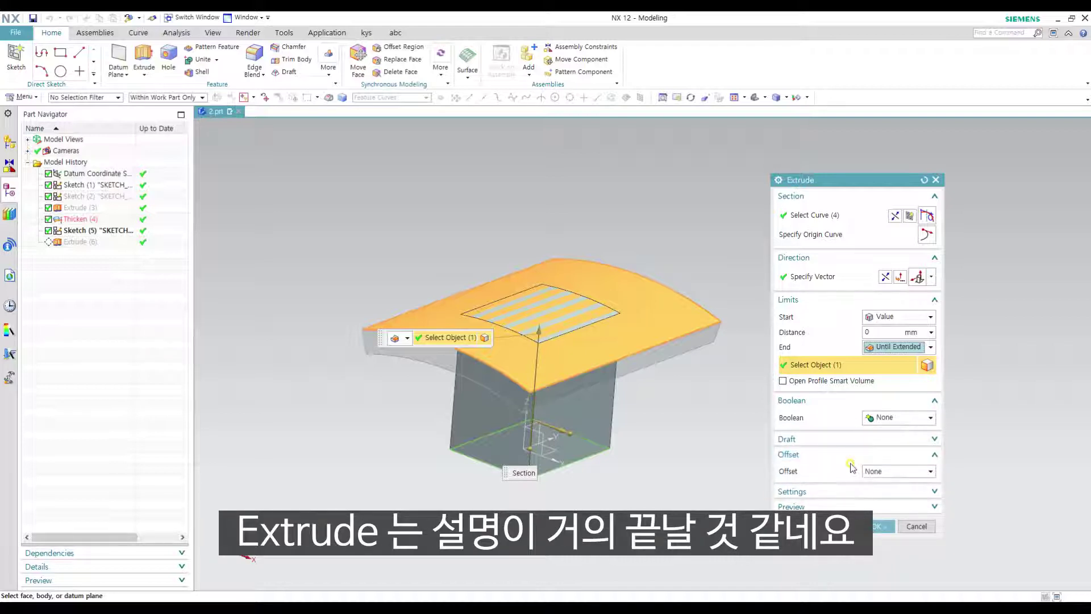
click(828, 438)
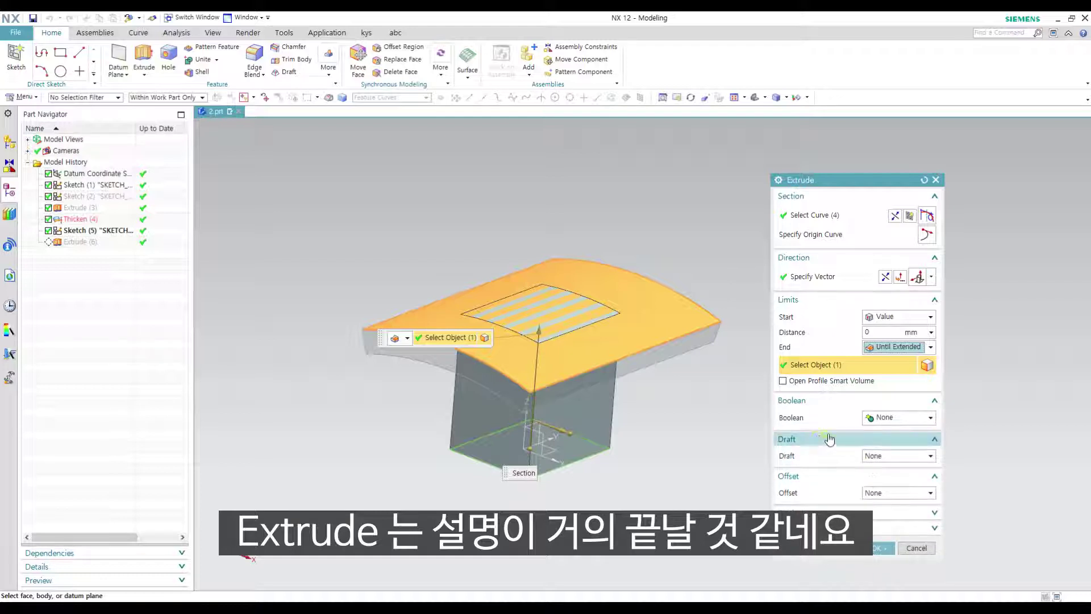
click(919, 549)
middle_drag(706, 414, 638, 319)
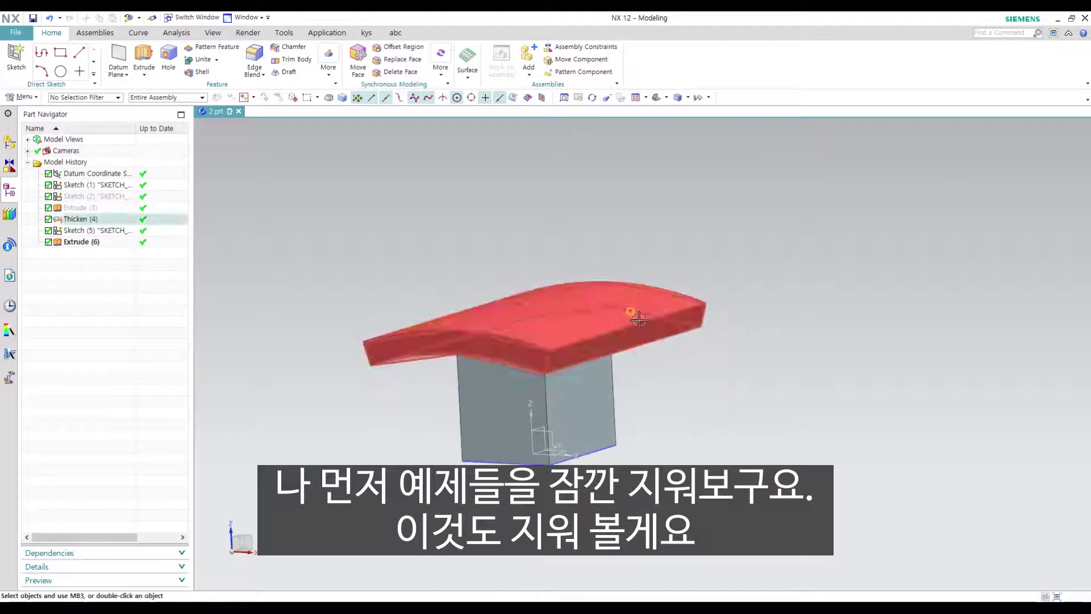
click(638, 320)
key(Delete)
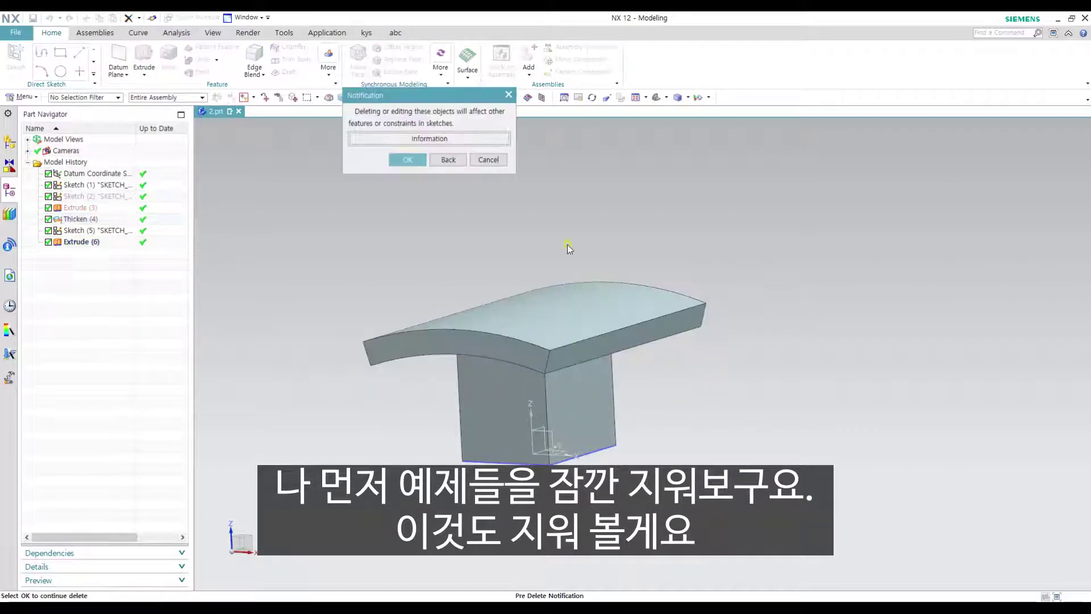
key(Escape)
Step: Hide the curved plate and the block below it, keeping only the rectangular sketch on display
click(670, 305)
key(ctrl+b)
middle_drag(636, 363, 644, 376)
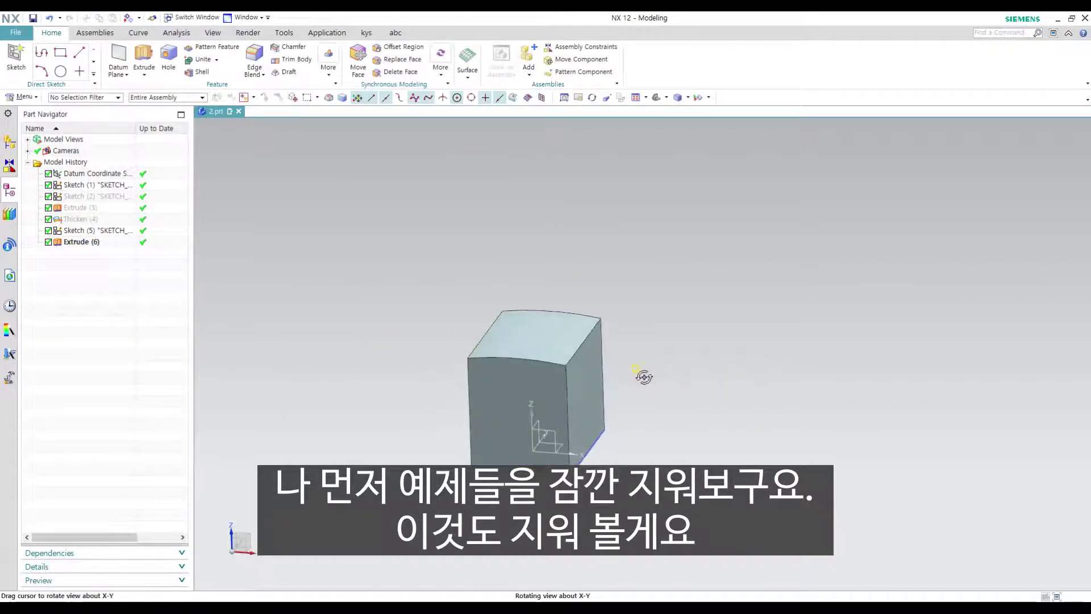
click(599, 369)
key(ctrl+b)
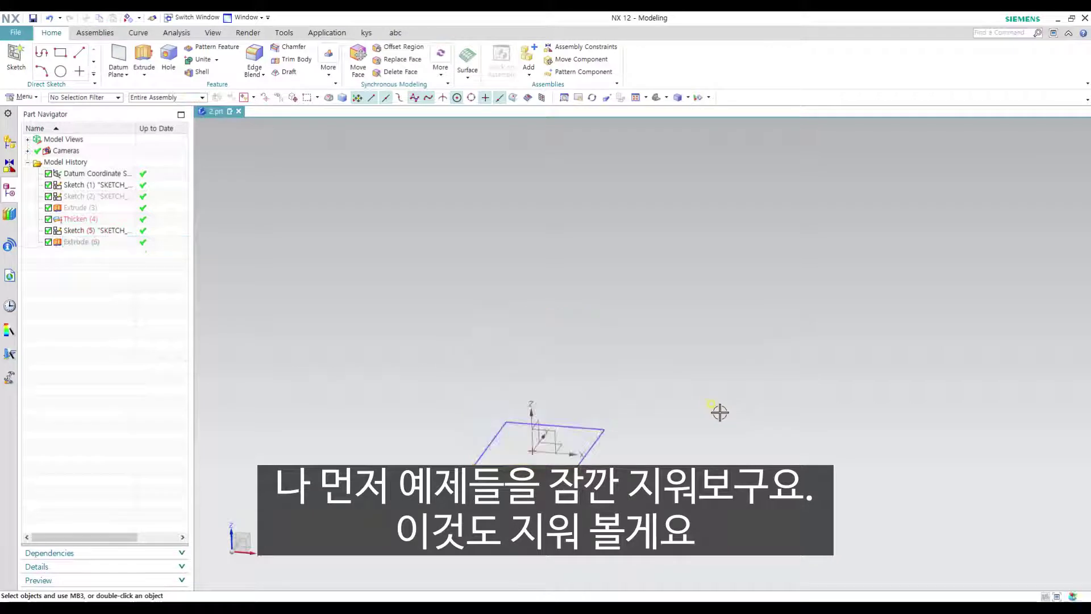
Step: Set up an Extrude of the rectangular sketch in both directions, starting at -48 mm and ending at 50 mm
middle_drag(611, 390, 613, 459)
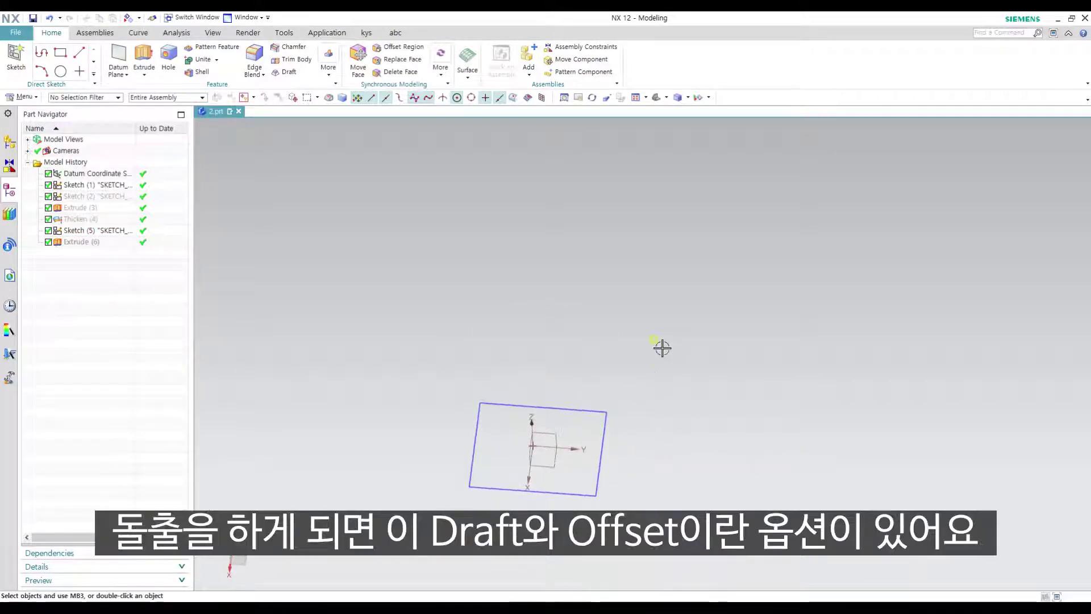
scroll(664, 386, down, 2)
scroll(614, 380, up, 5)
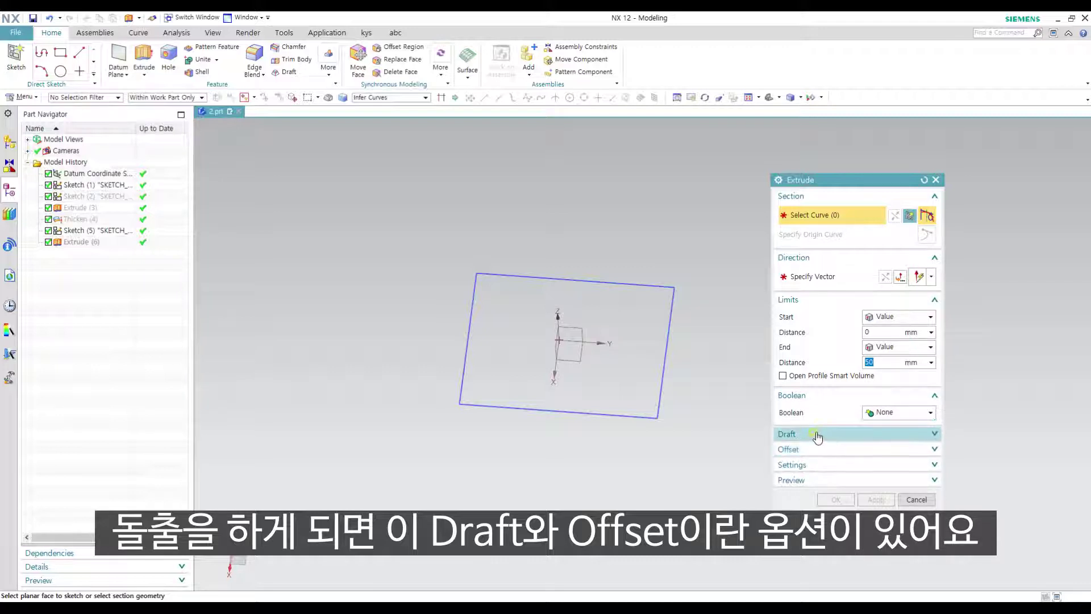
click(853, 439)
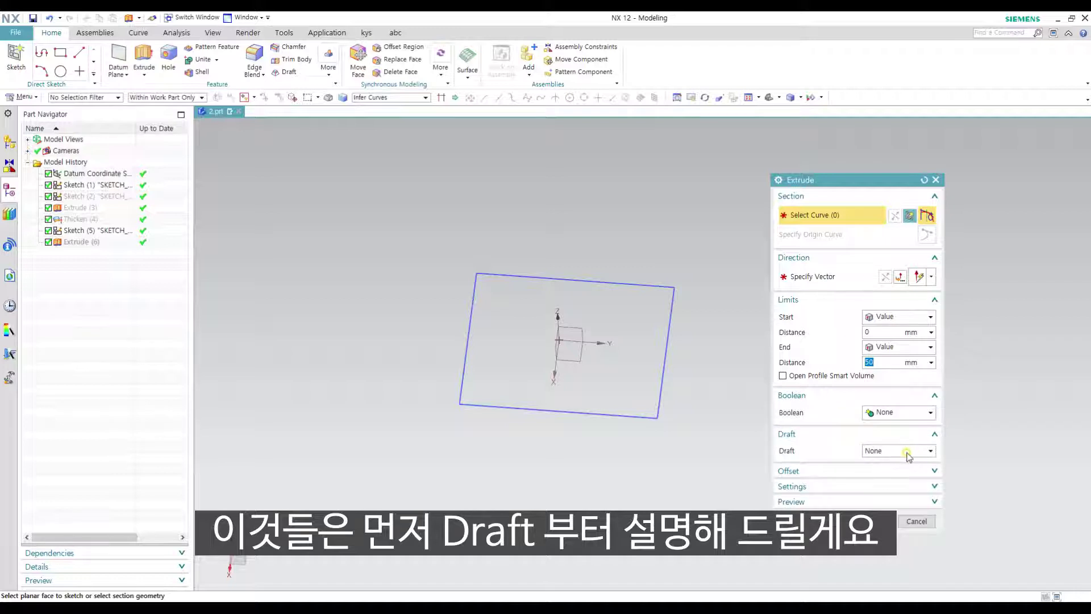
middle_drag(709, 390, 698, 367)
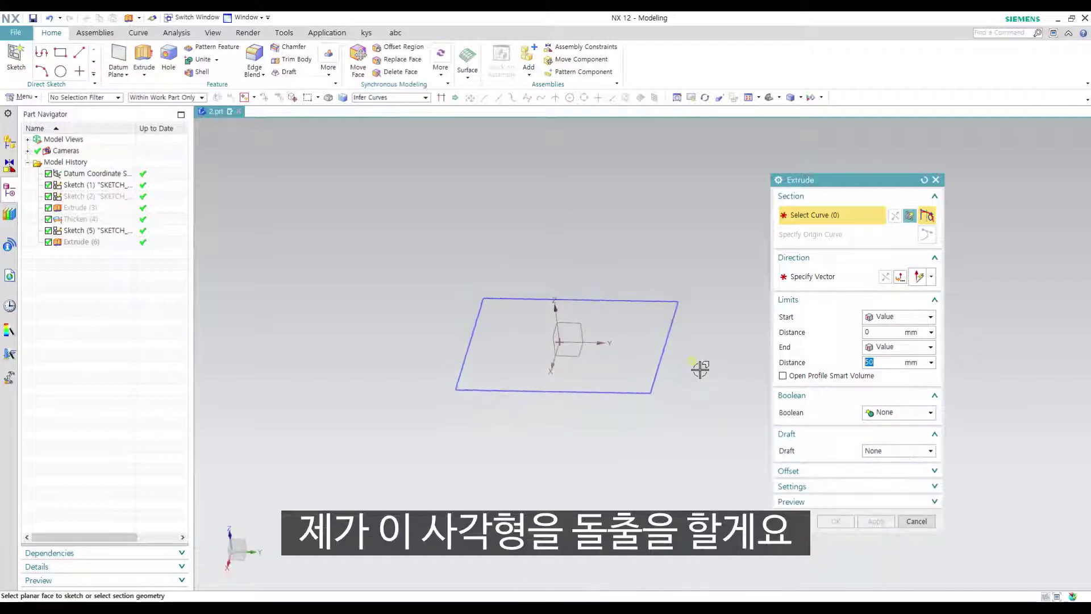
click(565, 301)
middle_drag(493, 313, 571, 345)
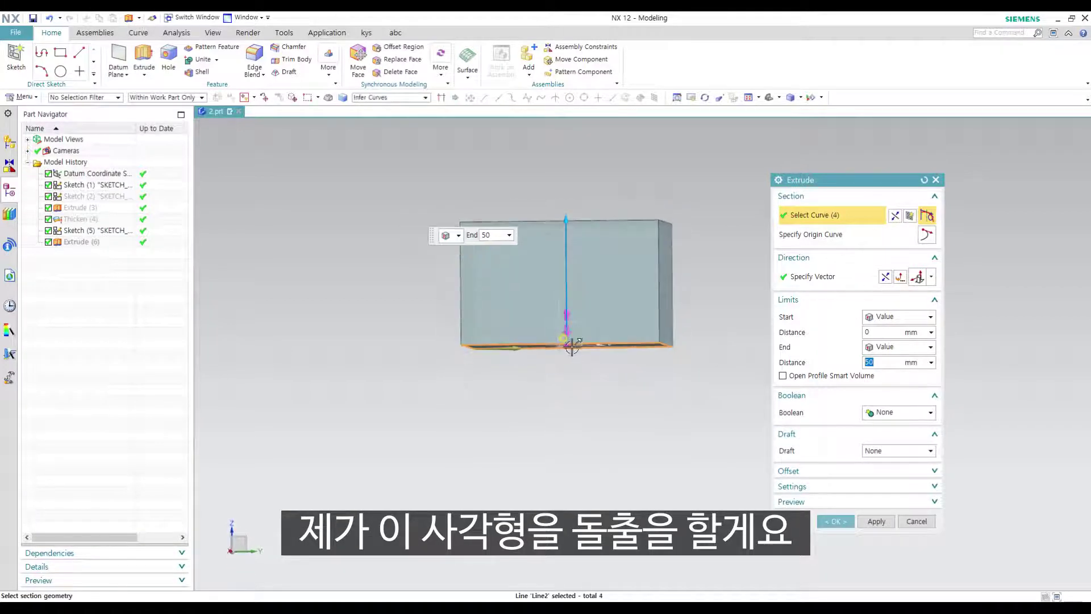
drag(570, 345, 568, 444)
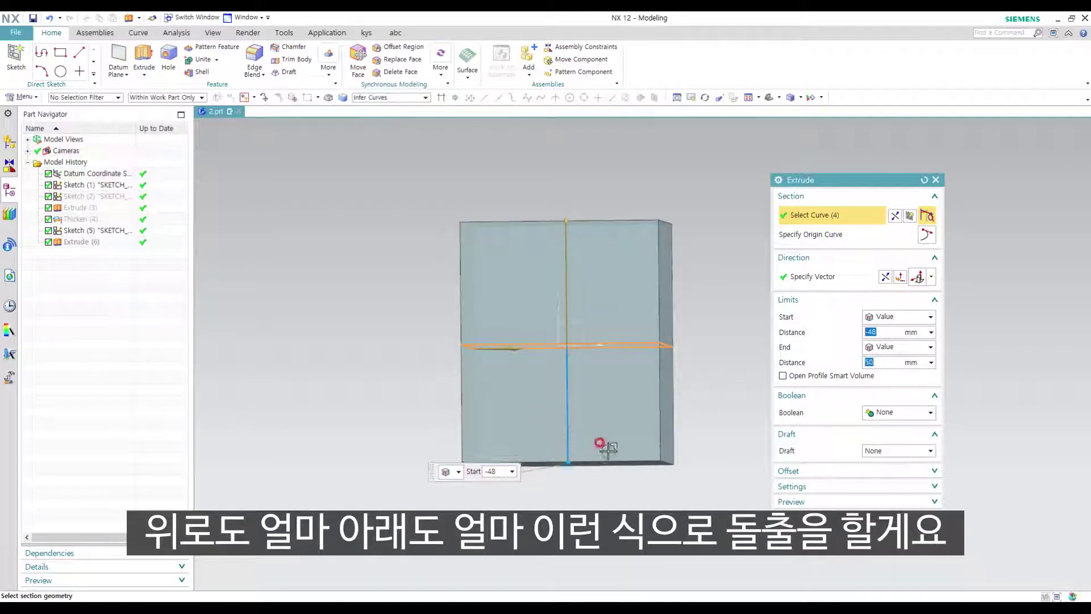
scroll(637, 369, down, 2)
mouse_move(637, 368)
middle_down()
mouse_move(645, 354)
mouse_move(660, 379)
mouse_move(640, 361)
middle_up()
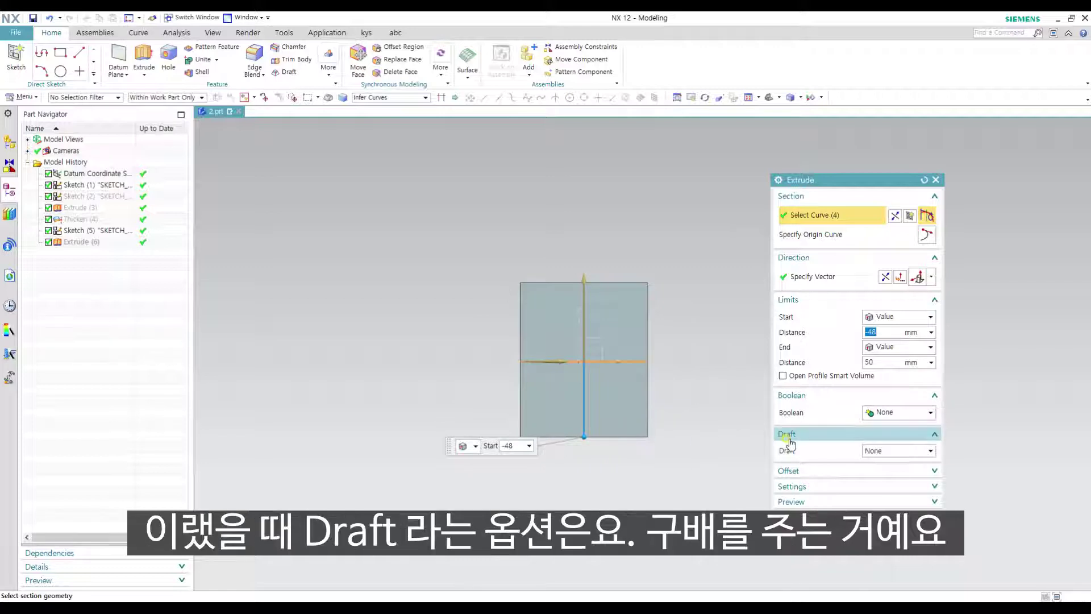
Step: Add a From Start Limit draft with a 5° angle to the rectangle's extrude
click(888, 452)
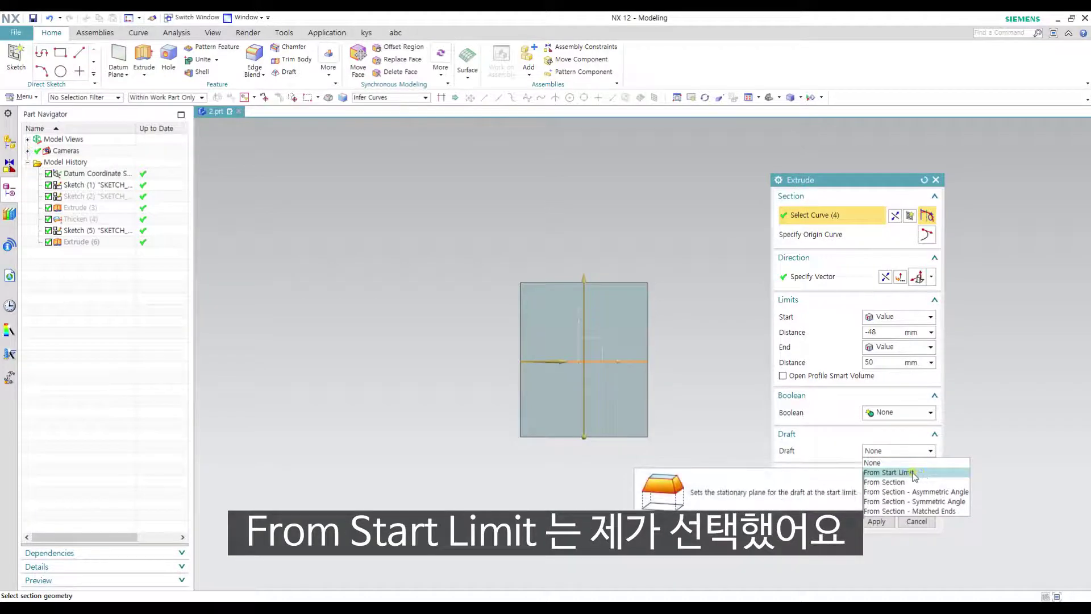
click(909, 474)
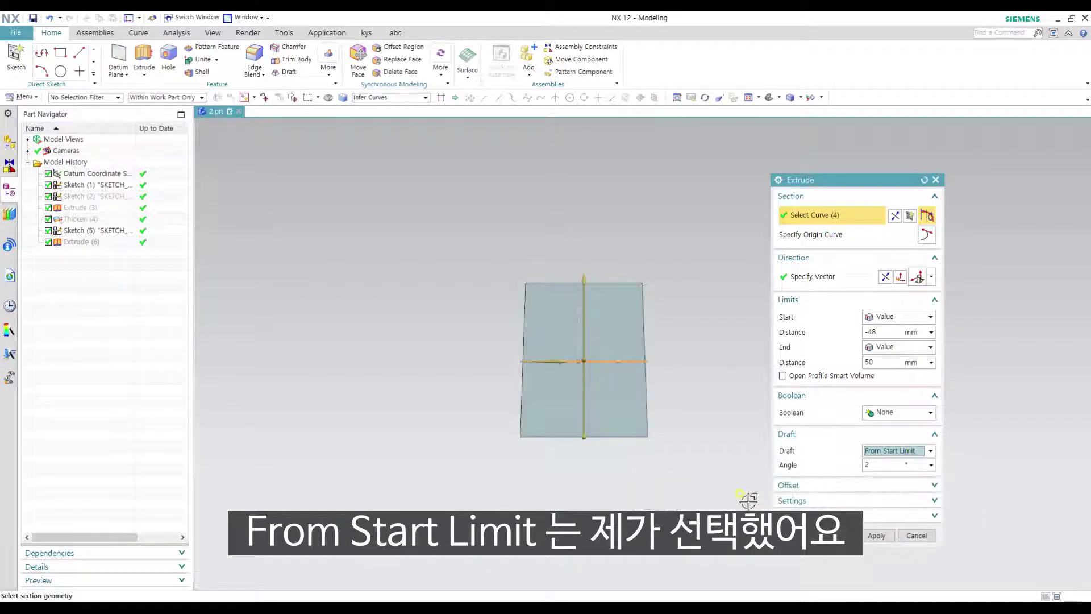
key(Tab)
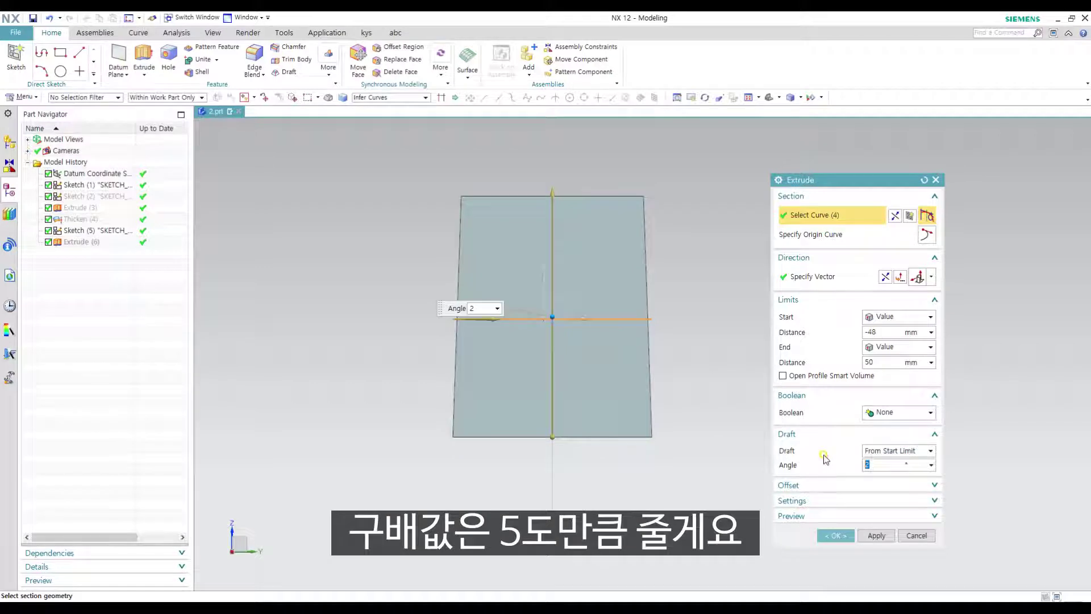
text(5)
key(Return)
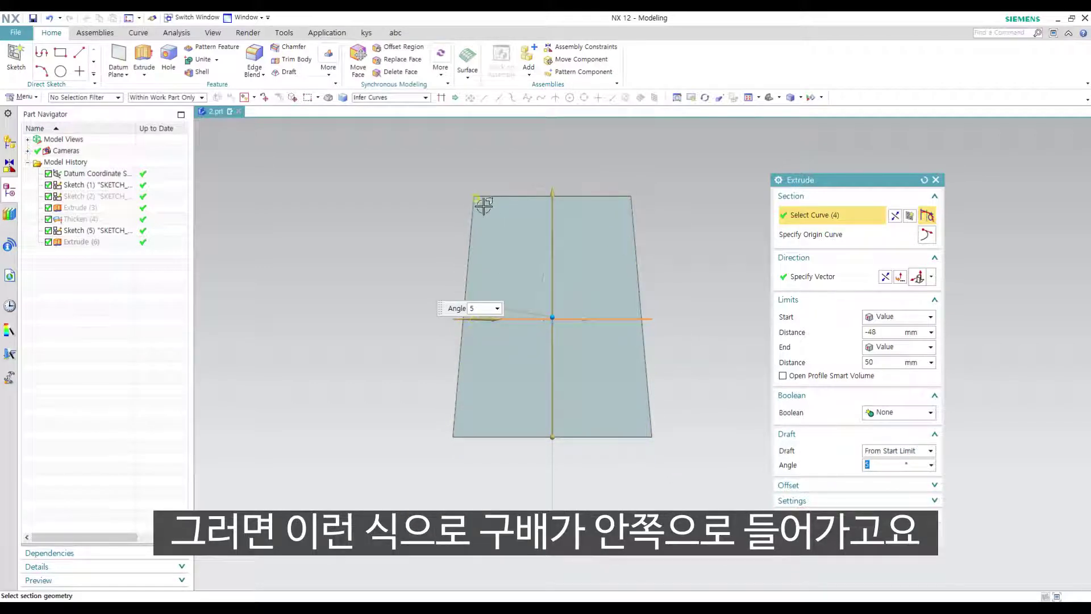
Step: Try a draft angle of -5° on the extrude, and set it back to 5°
click(825, 455)
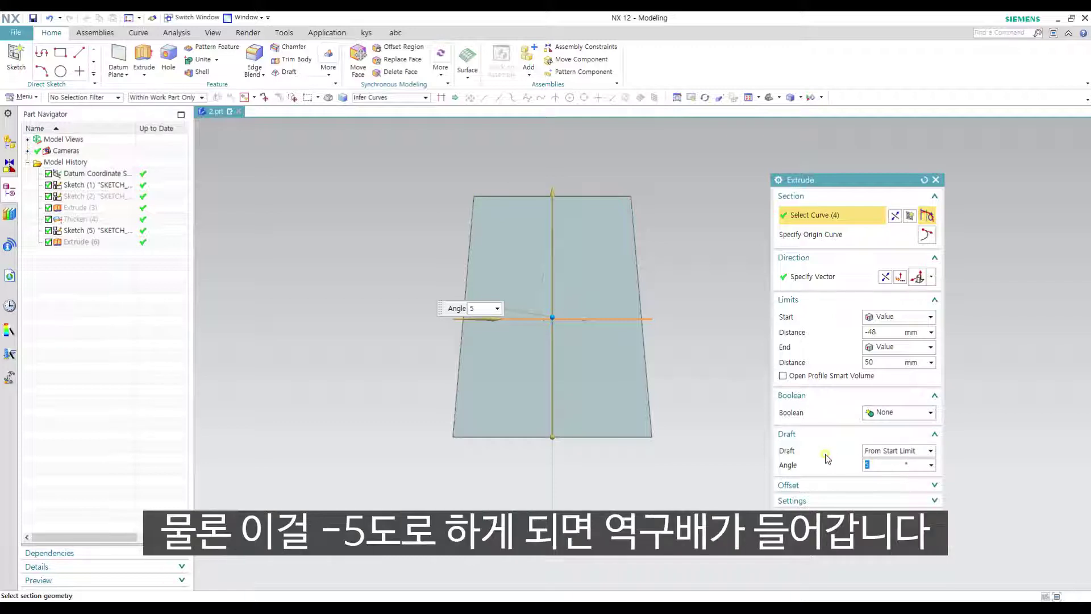
text(-5)
key(Return)
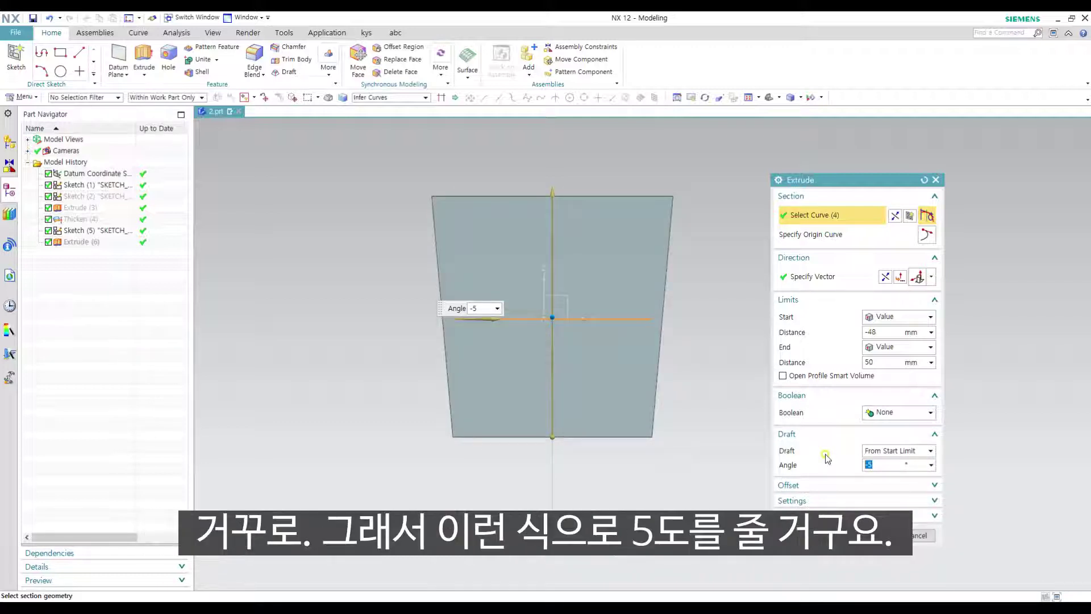
key(Return)
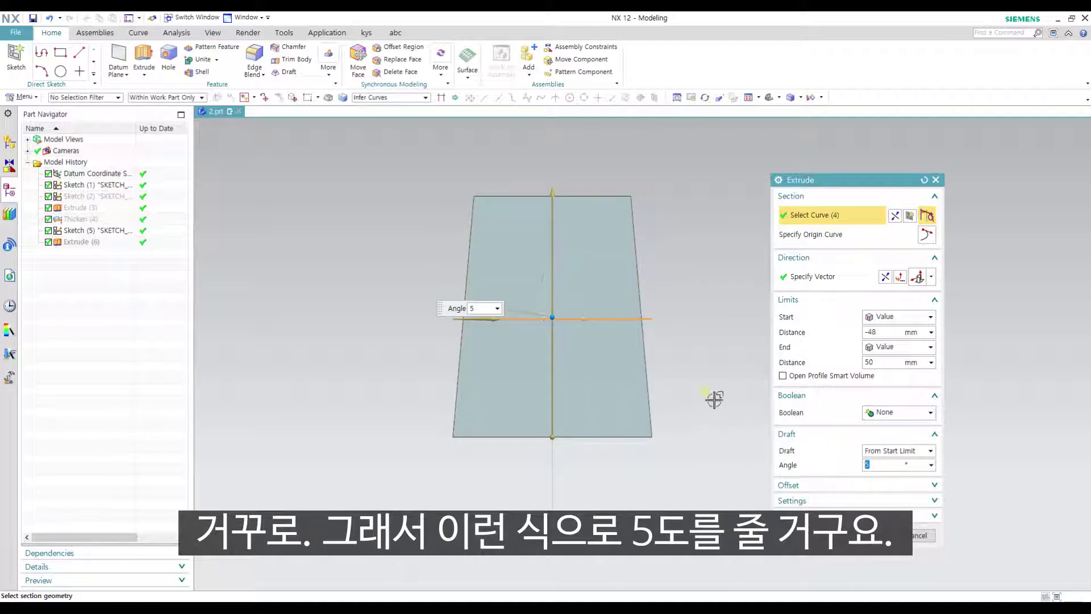
Step: Change the extrude's draft type to From Section and inspect the tapered sides around the sketch outline
scroll(640, 352, up, 1)
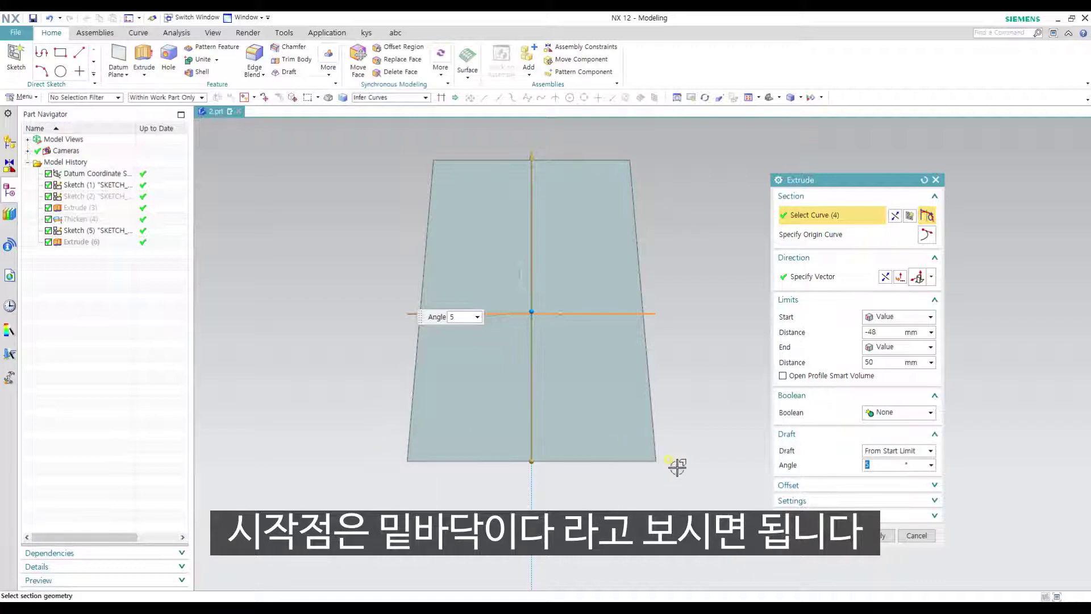
click(907, 451)
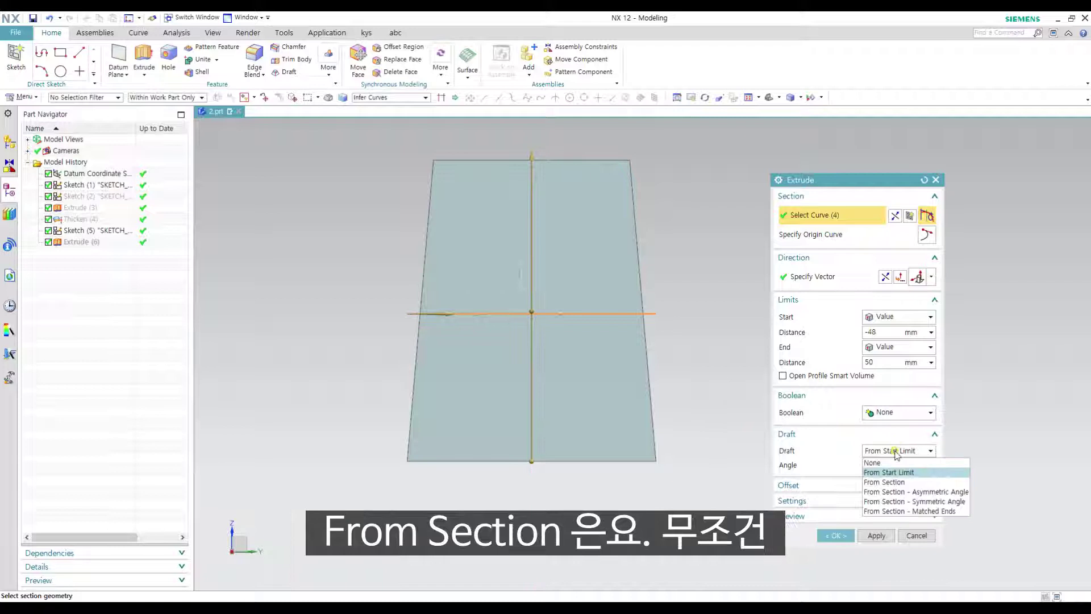
click(896, 482)
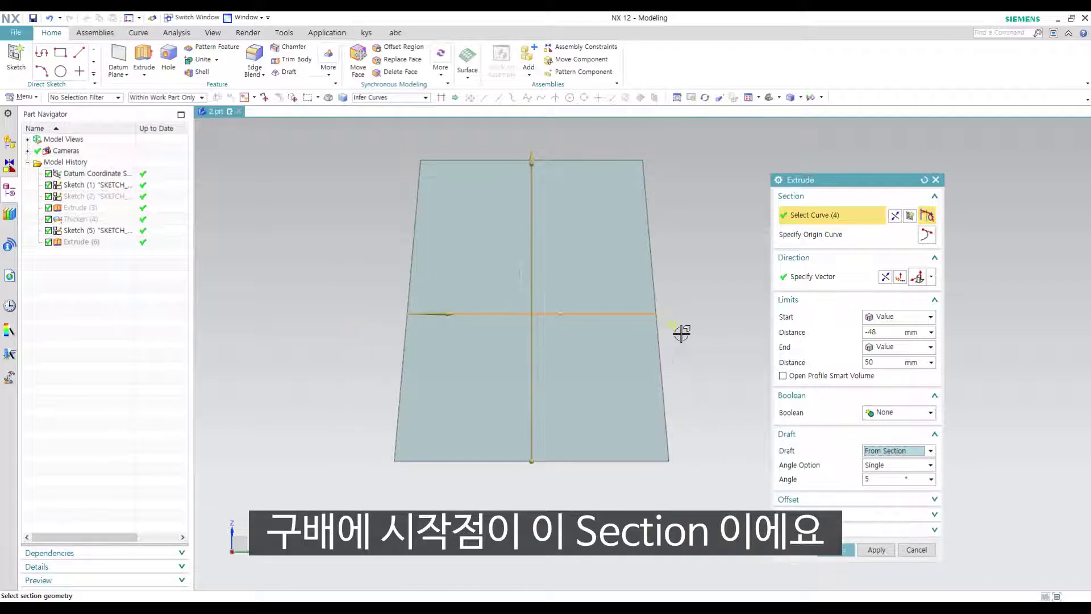
middle_drag(606, 343, 645, 346)
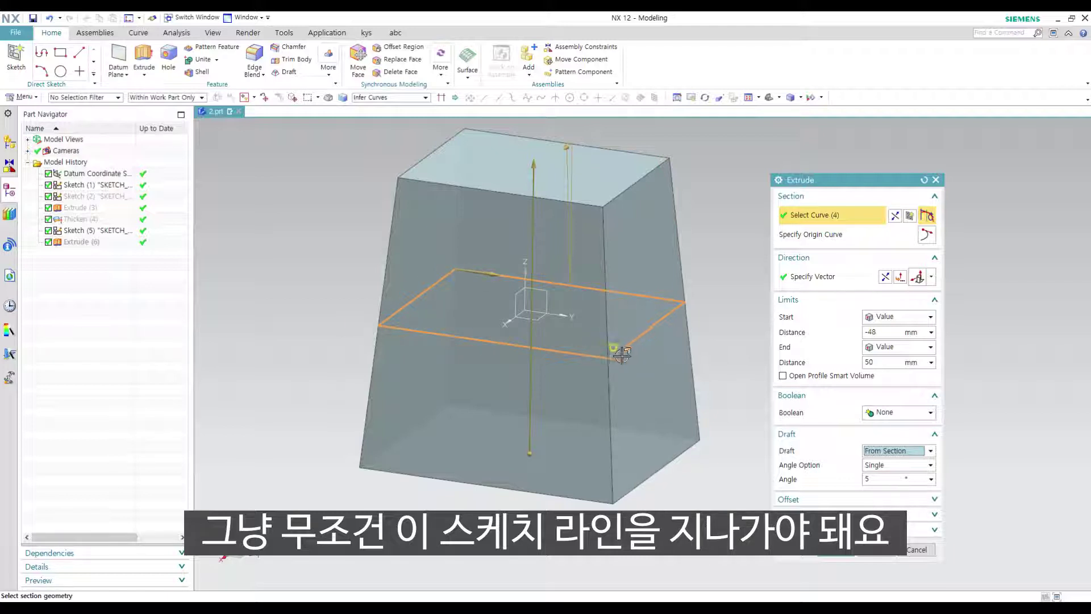
middle_drag(609, 365, 719, 382)
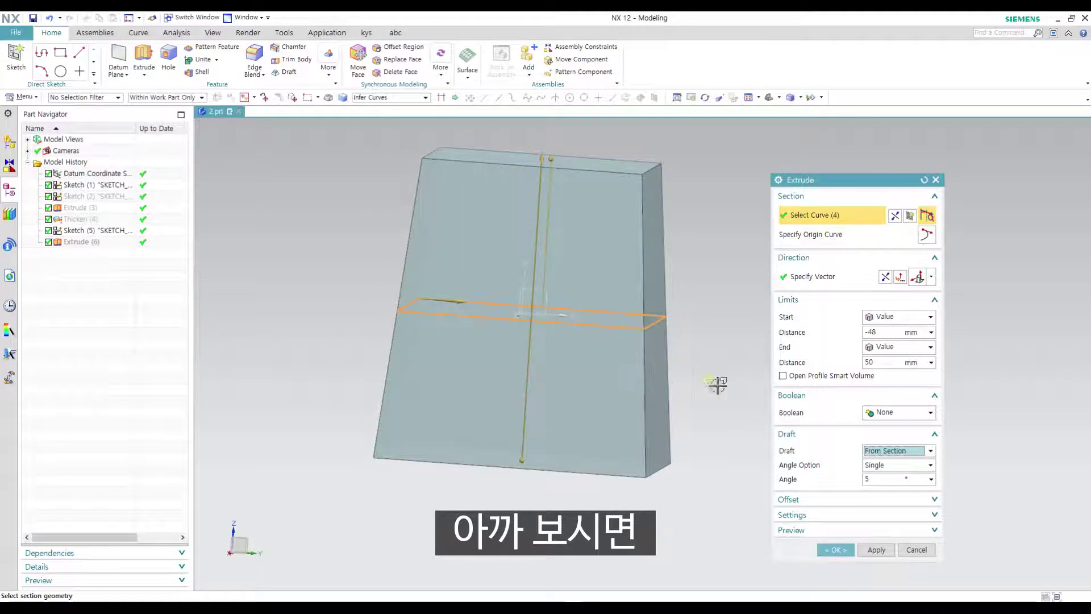
Step: Switch the draft to From Start Limit to compare the taper against the sketch outline, and return it to From Section
click(887, 452)
click(896, 470)
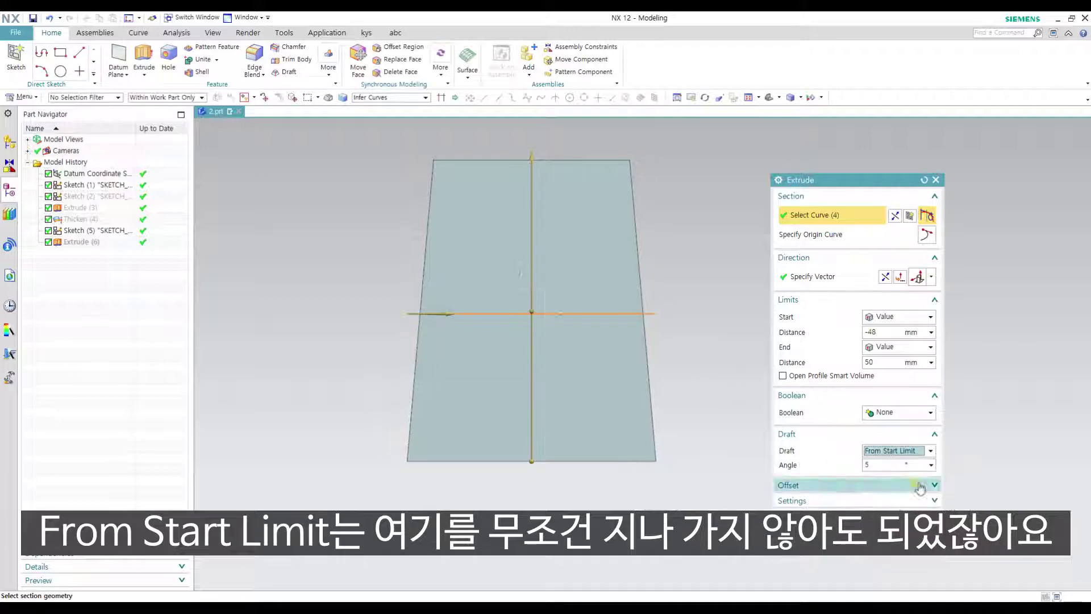
middle_drag(640, 316, 665, 353)
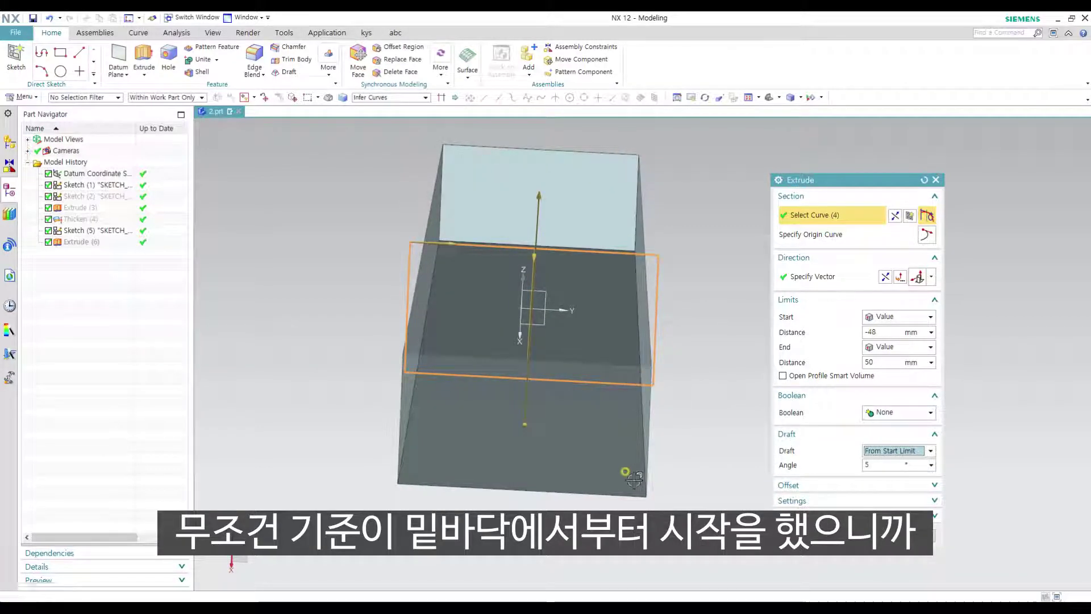
middle_drag(625, 406, 704, 424)
middle_drag(731, 388, 718, 402)
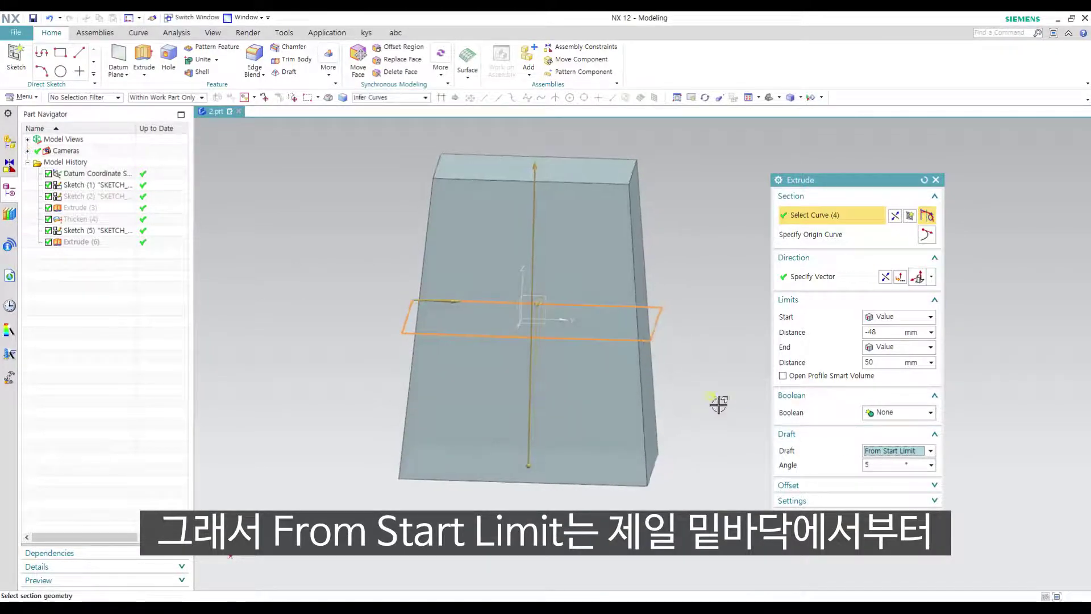
click(903, 453)
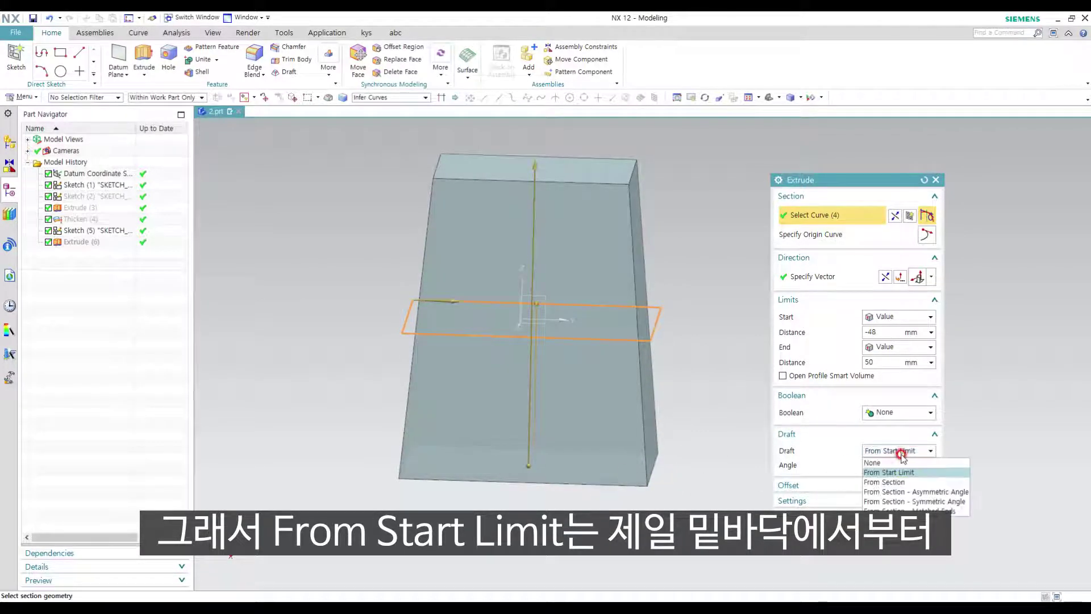
click(899, 481)
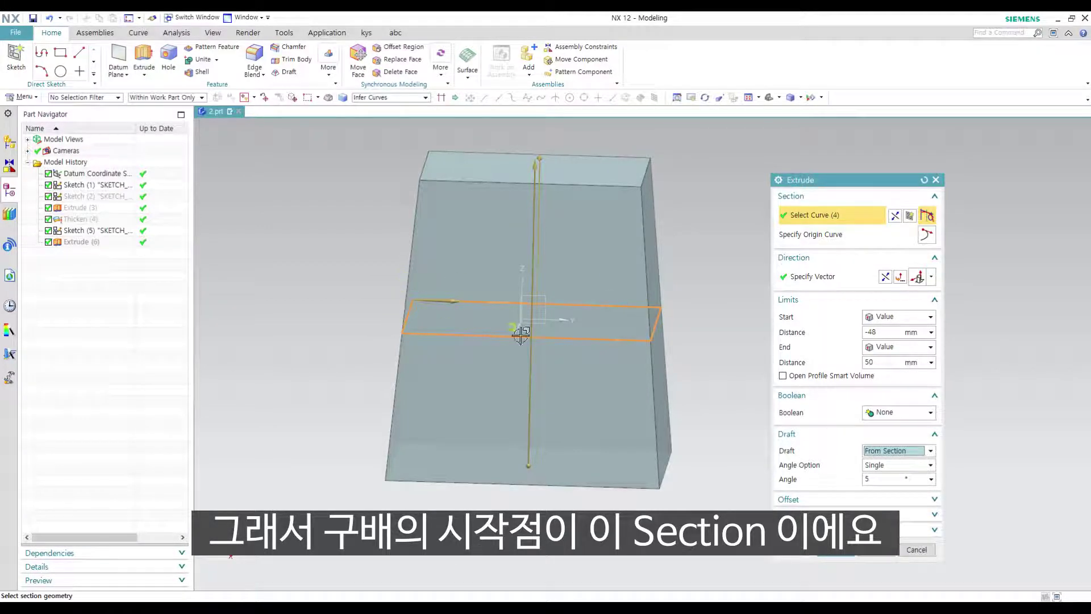
Step: Switch the extrude's draft to From Start Limit and compare the taper from its base with the sketch outline
key(F8)
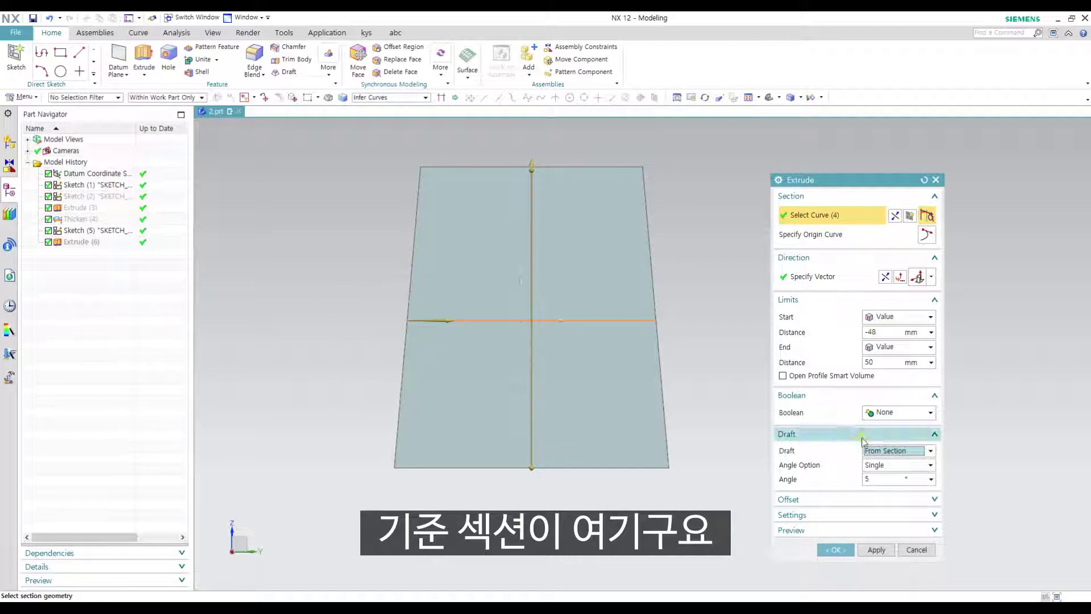
click(892, 451)
click(890, 472)
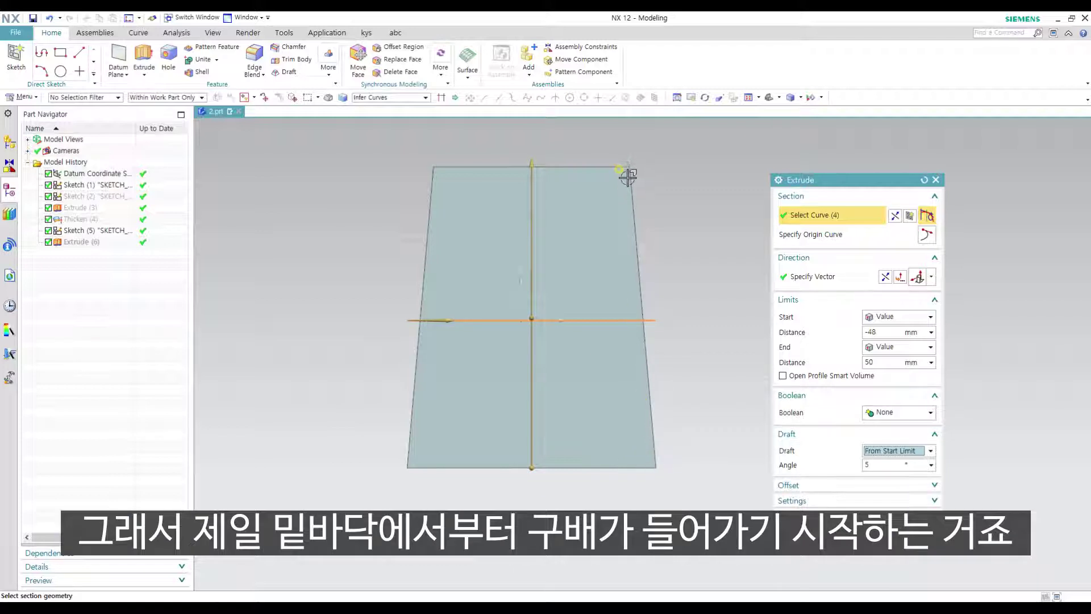
middle_drag(662, 341, 662, 343)
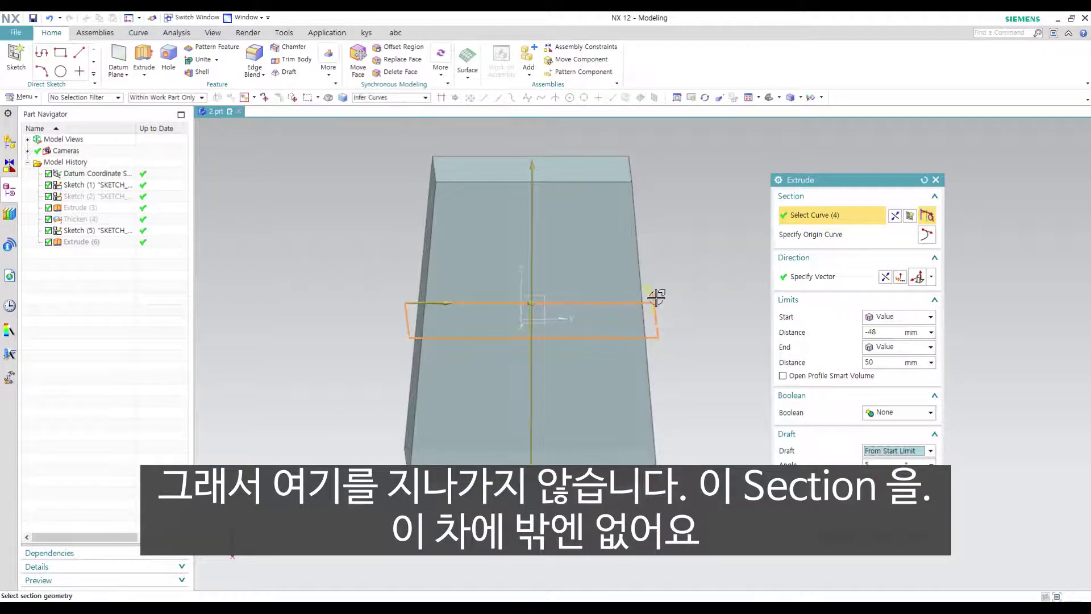
Step: Change the draft to From Section - Asymmetric Angle with a front angle of 10° and a back angle of 5°
click(920, 450)
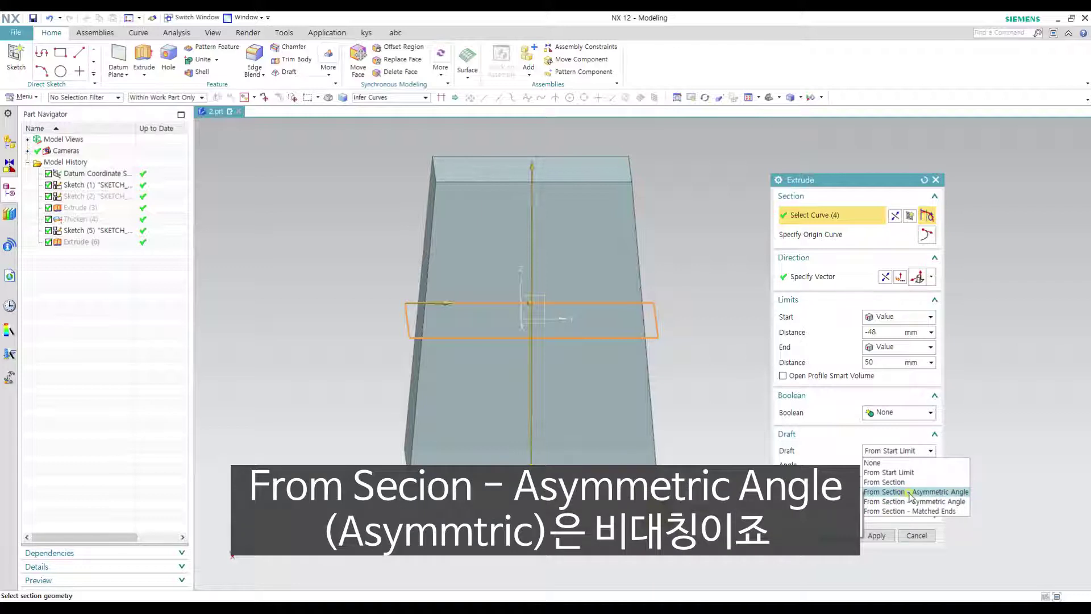
click(909, 492)
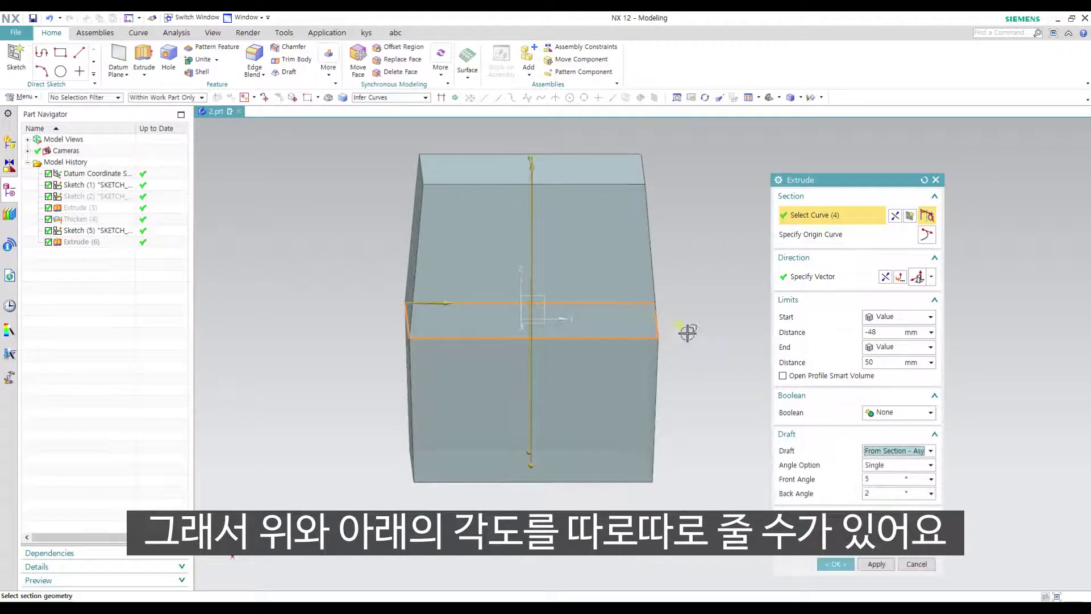
middle_drag(697, 438, 698, 424)
click(868, 479)
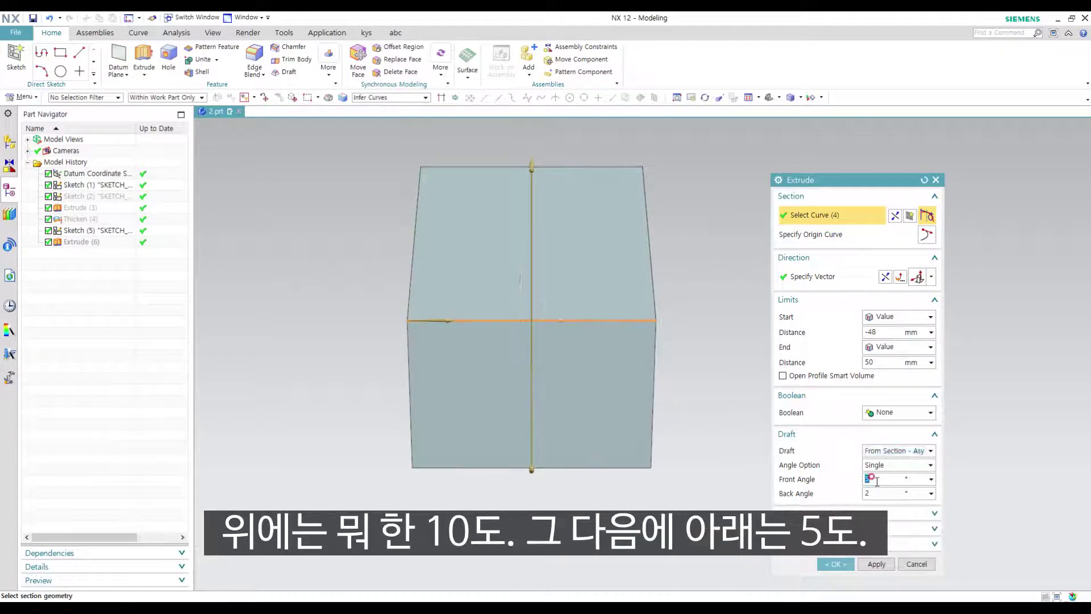
text(10)
key(Return)
click(824, 491)
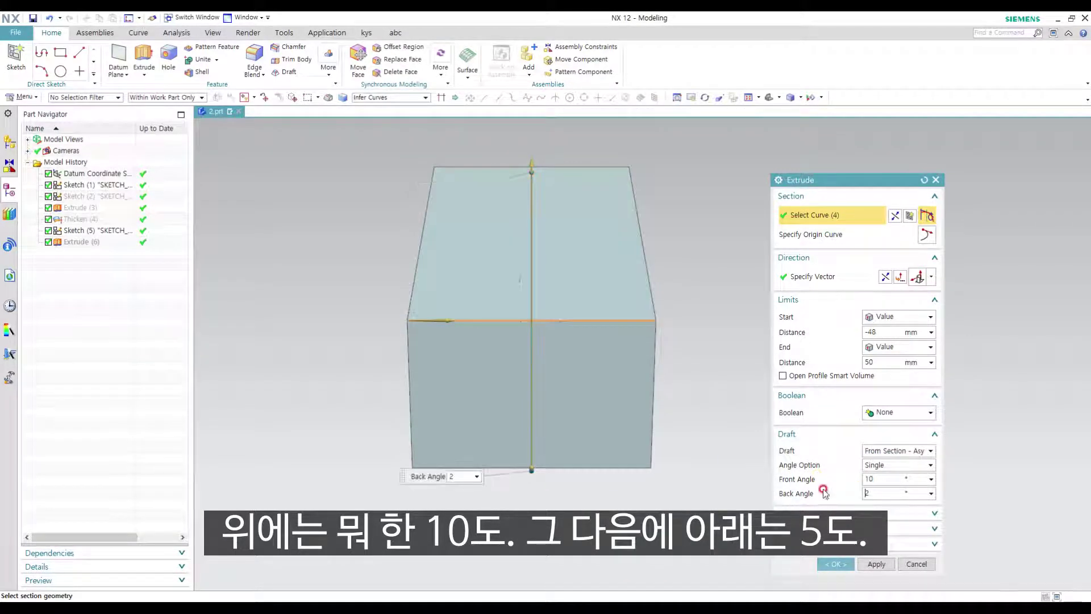
text(5)
key(Return)
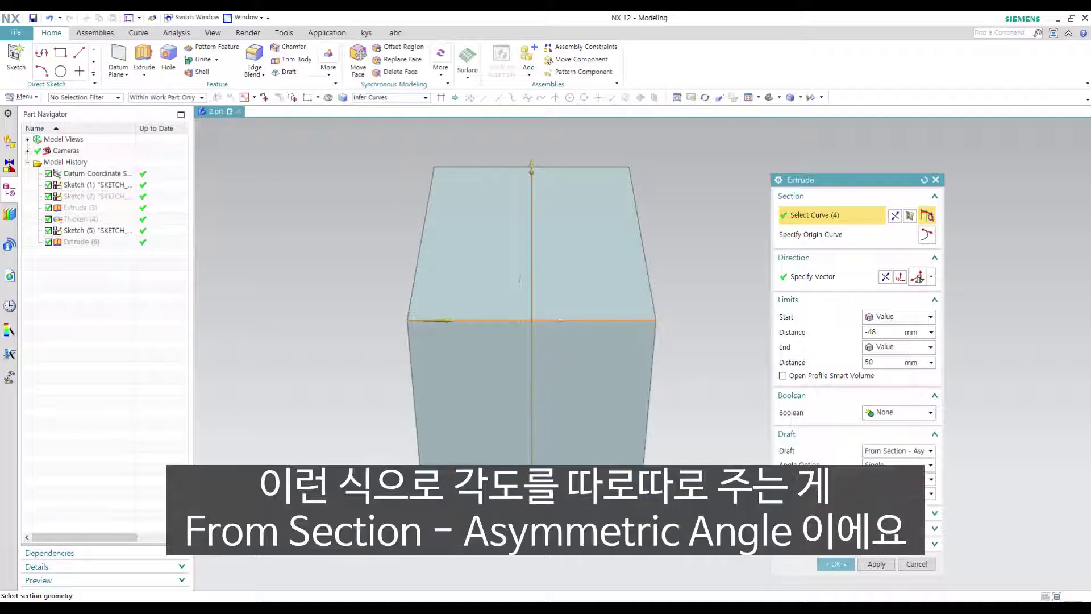
Step: Try the draft type From Section - Symmetric Angle, and switch it to From Section - Matched Ends
click(906, 451)
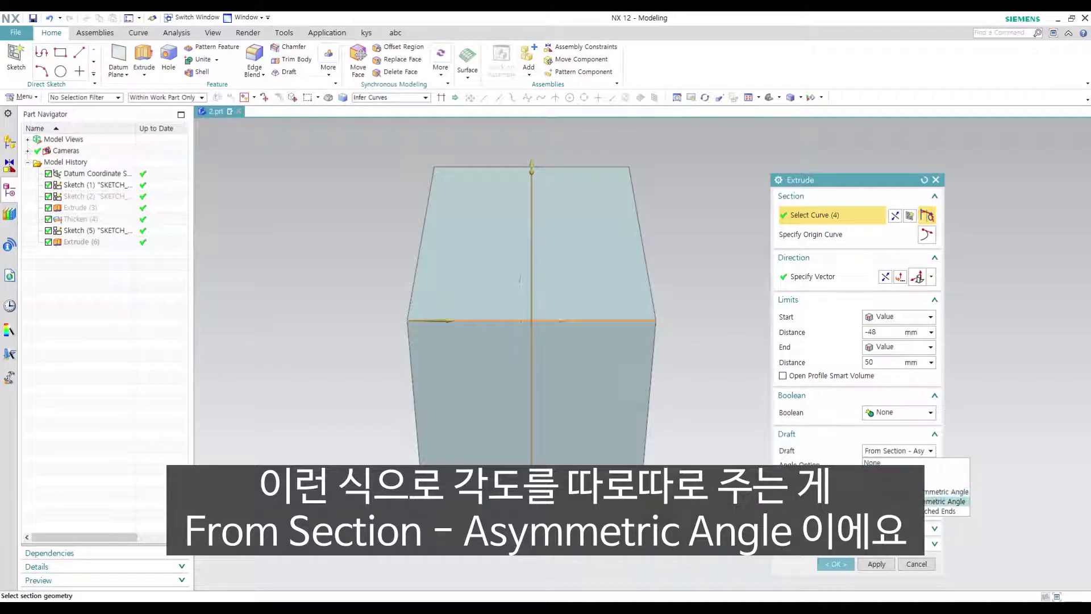
click(939, 502)
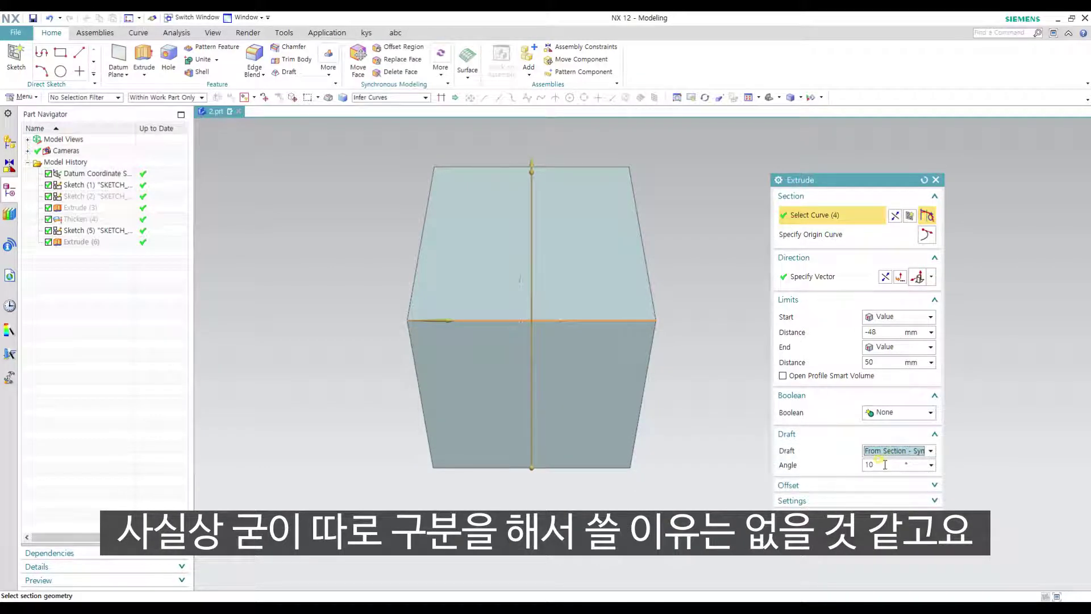
click(898, 451)
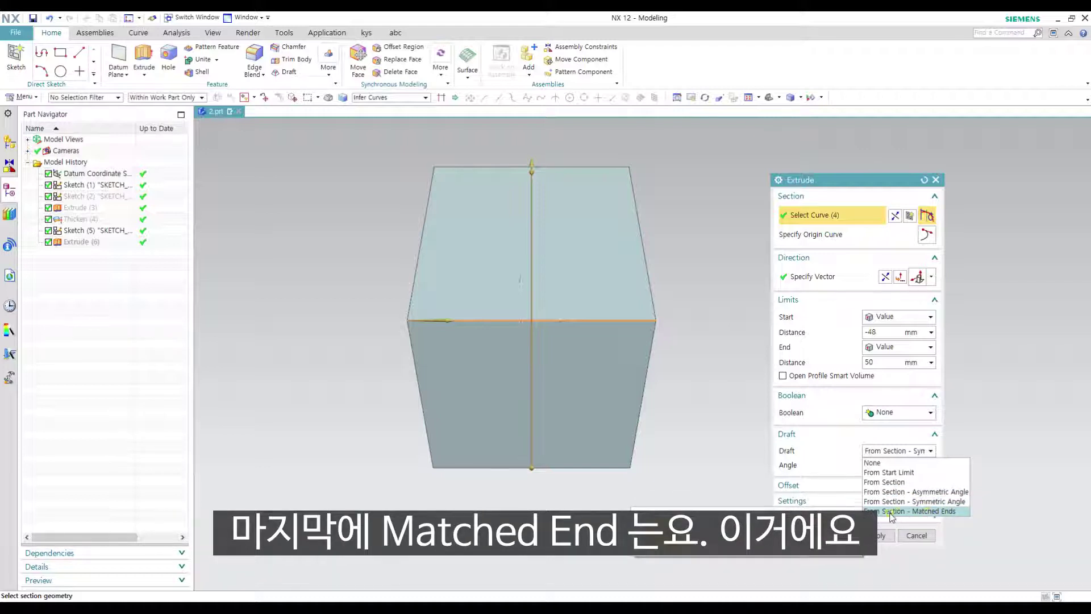
click(944, 511)
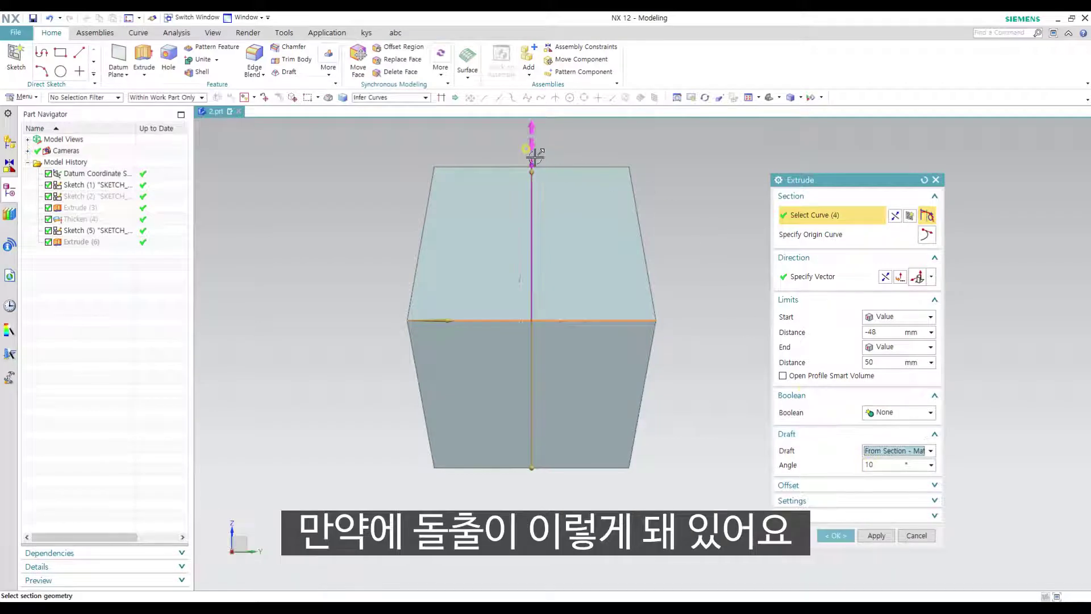
Step: Lengthen the matched-ends extrude upward to an end distance of 80 mm, and further to 112 mm
scroll(645, 366, up, 2)
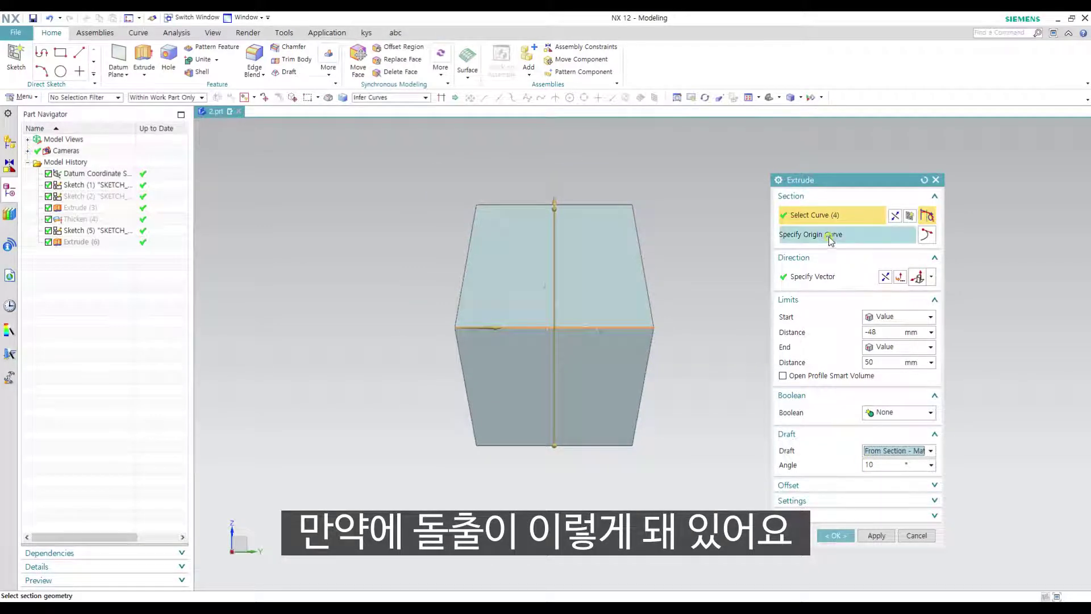
drag(557, 182, 556, 115)
scroll(639, 434, up, 2)
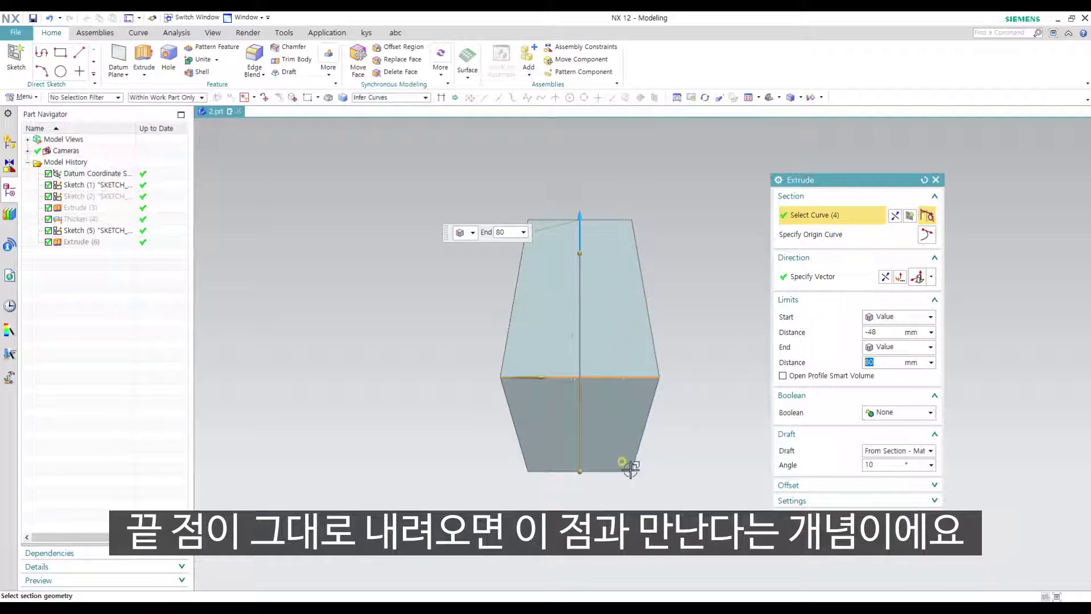
drag(580, 225, 614, 143)
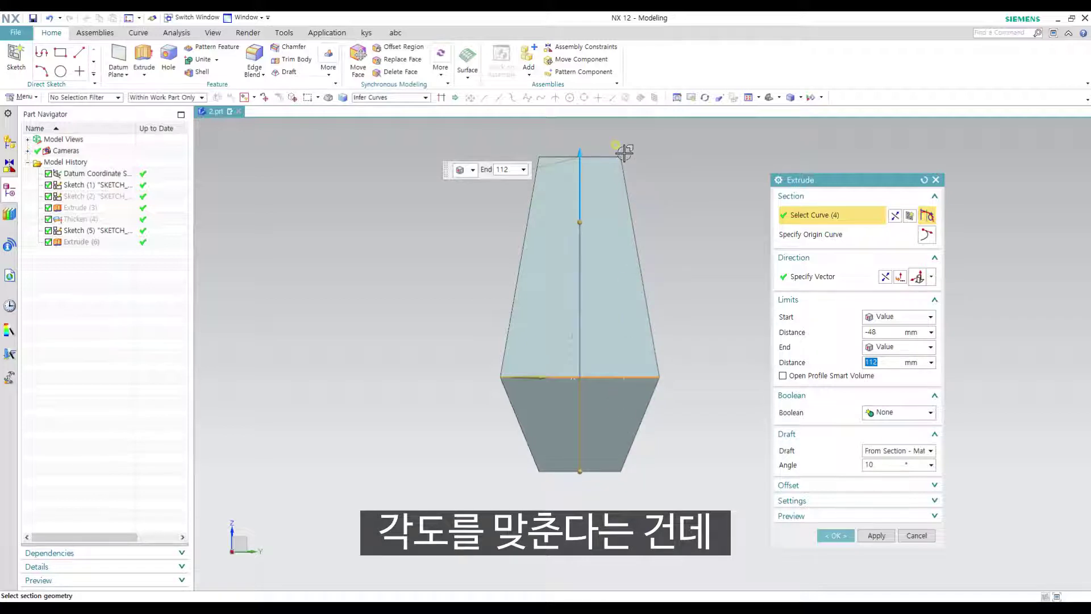
click(914, 455)
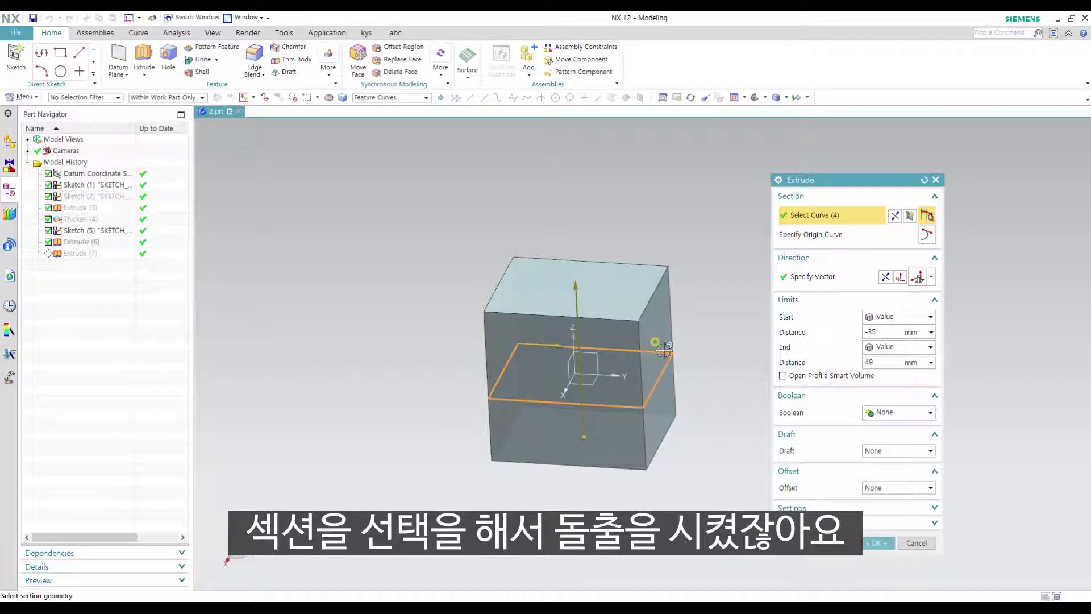
Step: Apply a Single-Sided offset to the new undrafted extrude and compare it with the sketch outline in a straight-down view
click(889, 489)
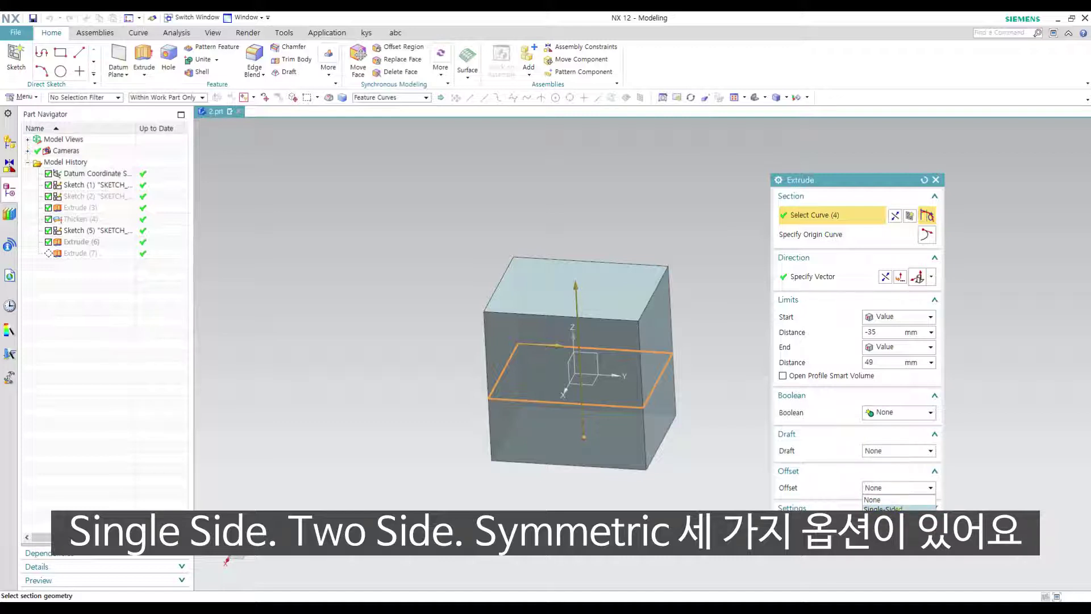
click(899, 515)
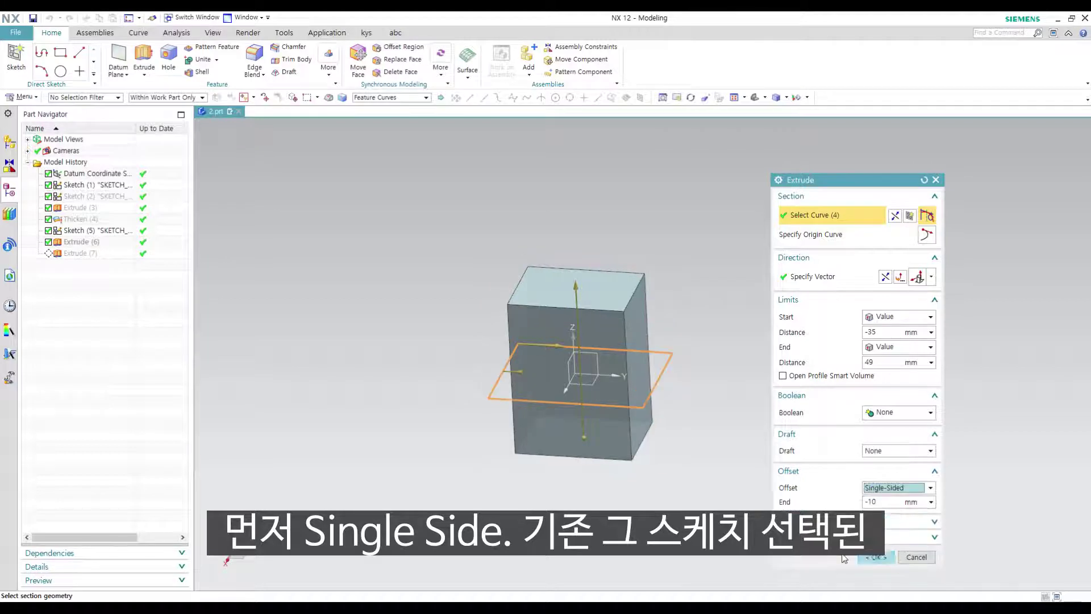
middle_drag(691, 431, 692, 480)
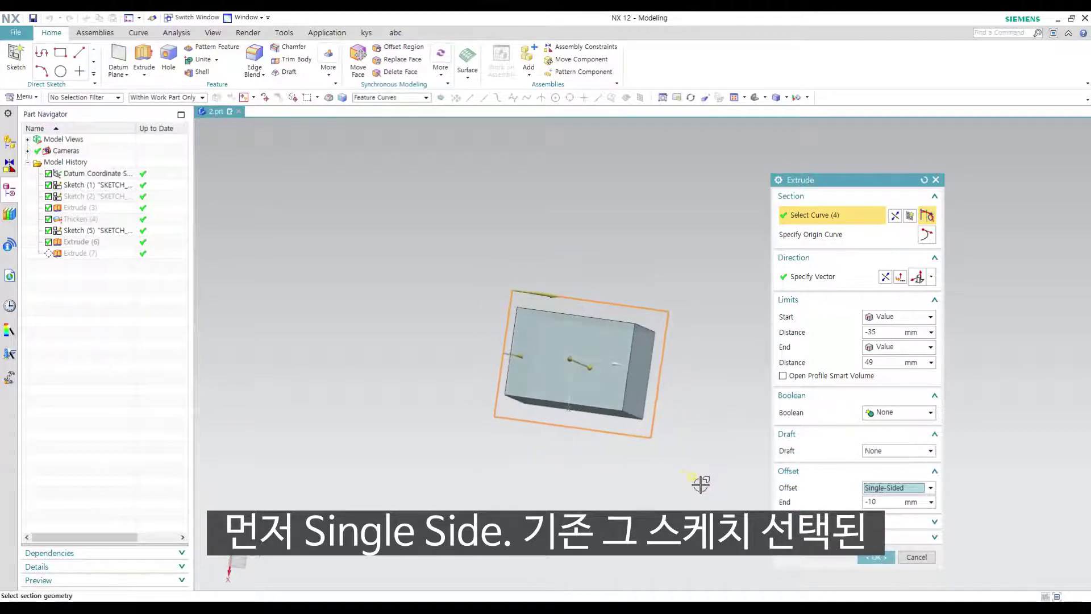
key(F8)
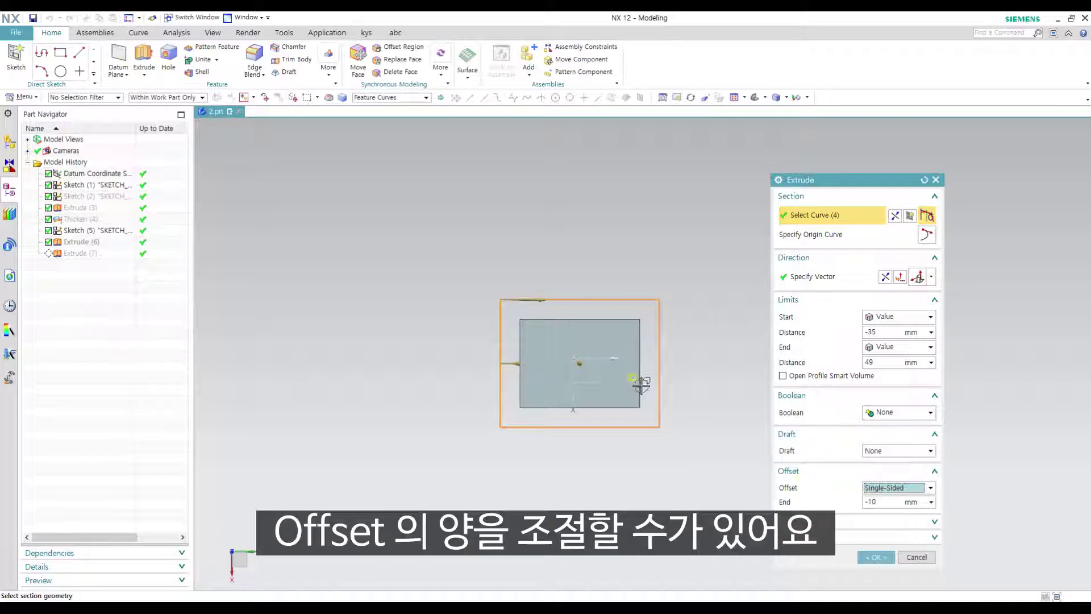
Step: Try a single-sided offset end value of 5 mm, and set it to -5 mm to shrink the body inside the outline
click(842, 496)
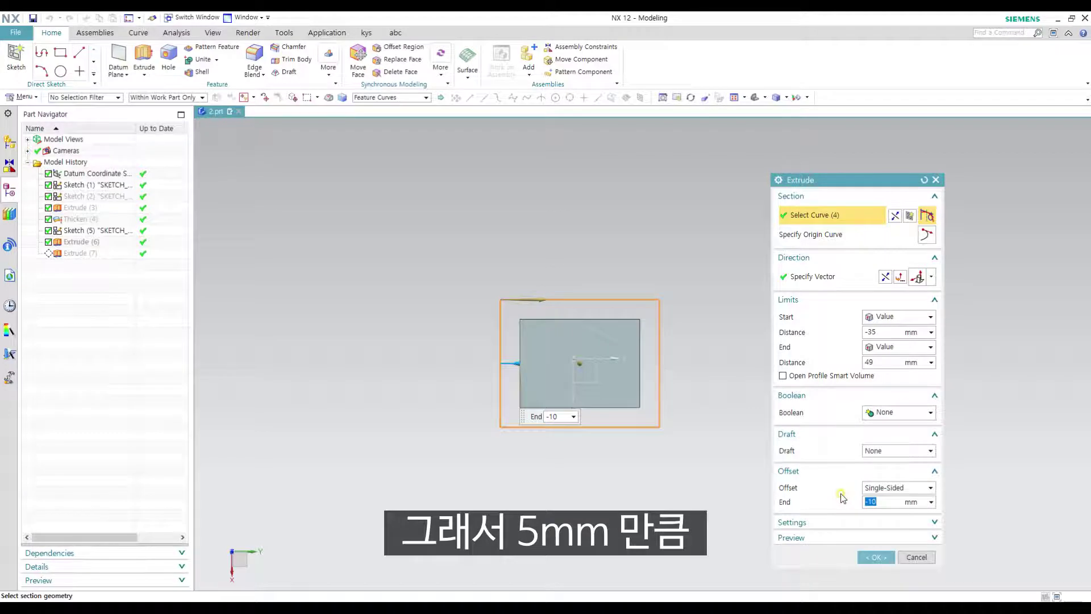
text(5)
key(Return)
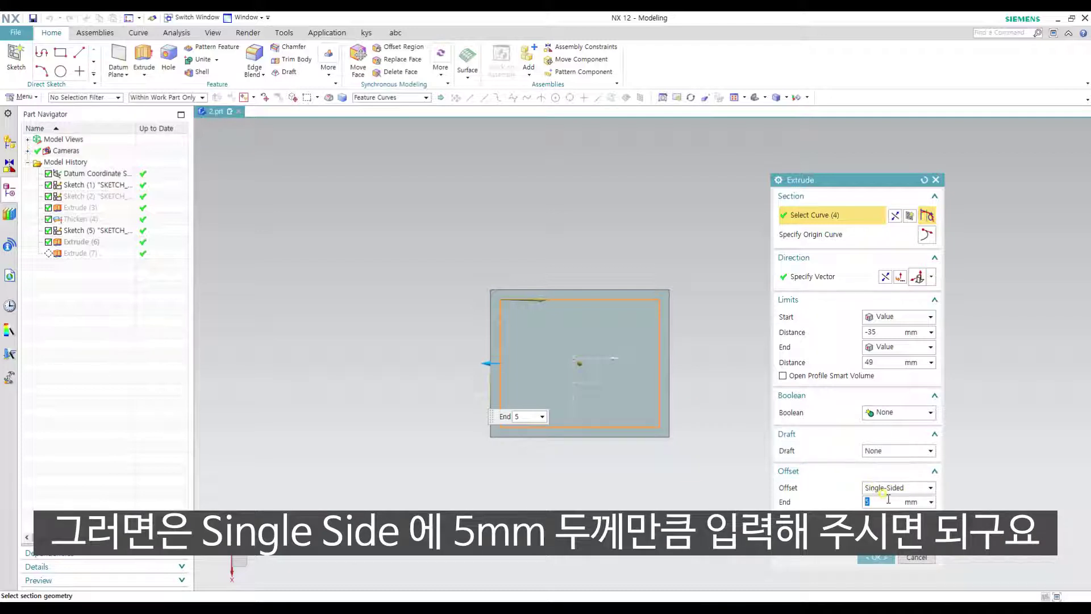
text(-5)
key(Return)
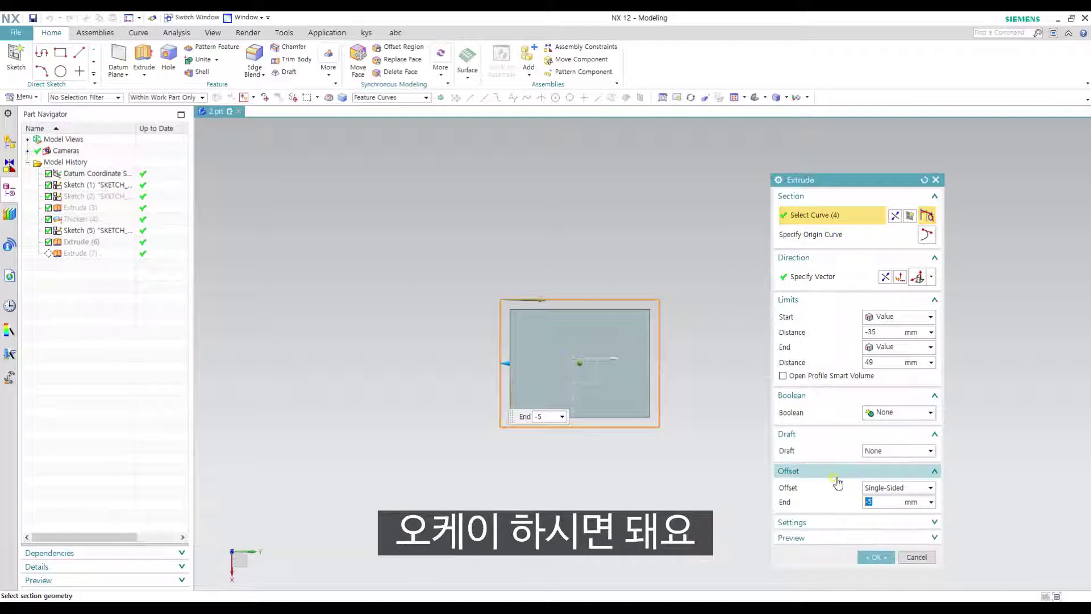
middle_drag(710, 433, 651, 328)
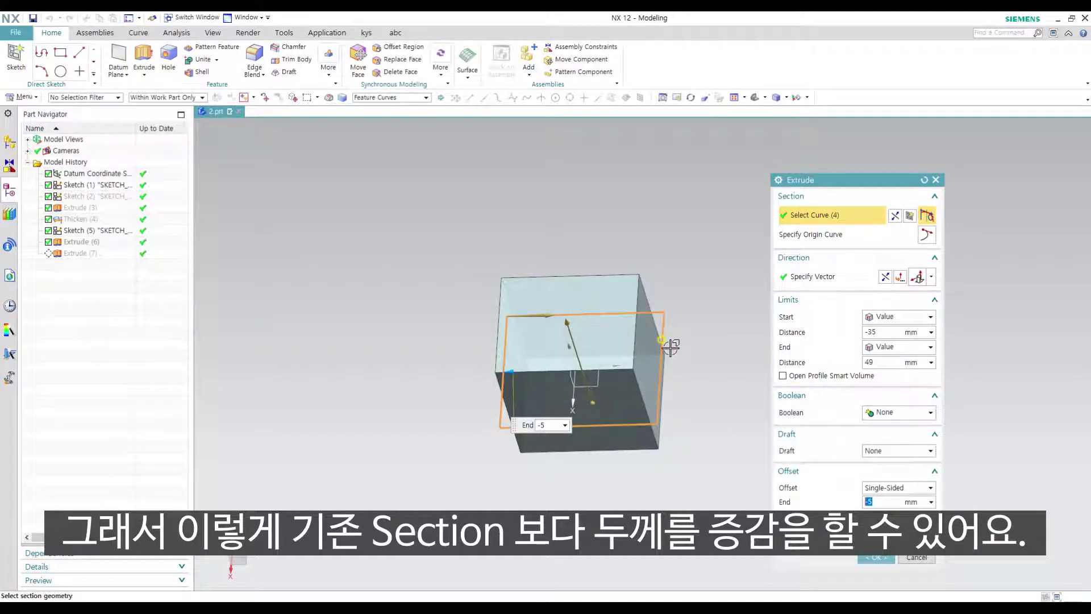
Step: Change the extrude's offset to Two-Sided and examine the hollow wall from directly above
click(895, 485)
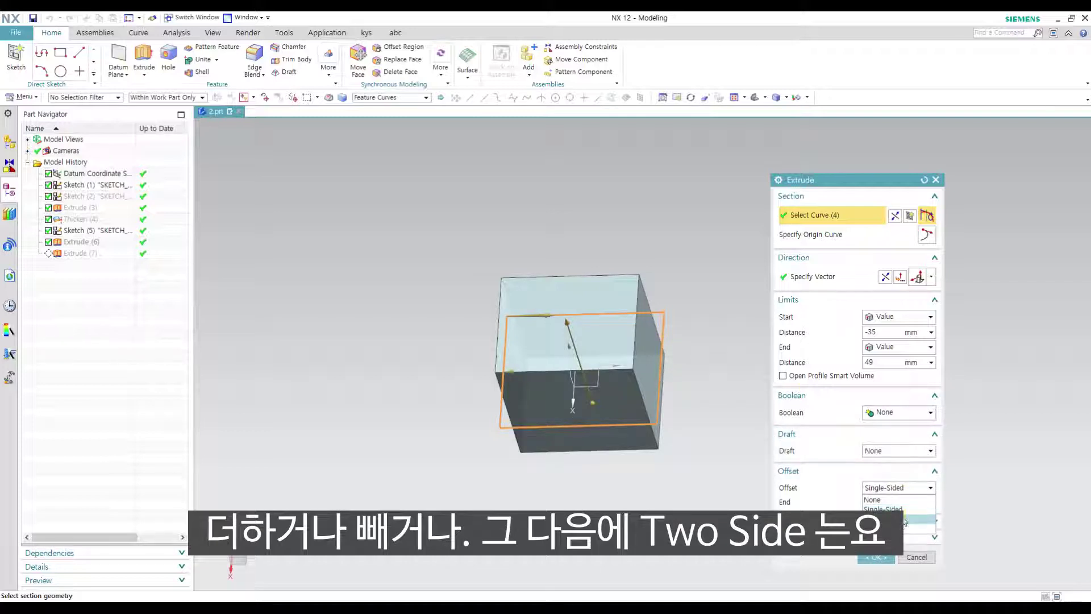
click(897, 519)
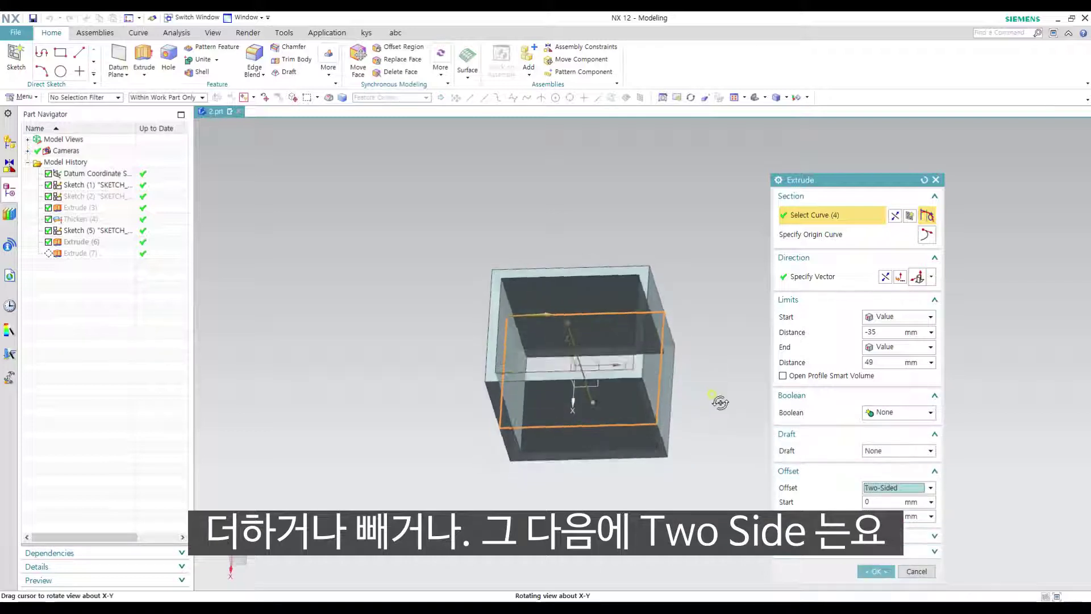
key(F8)
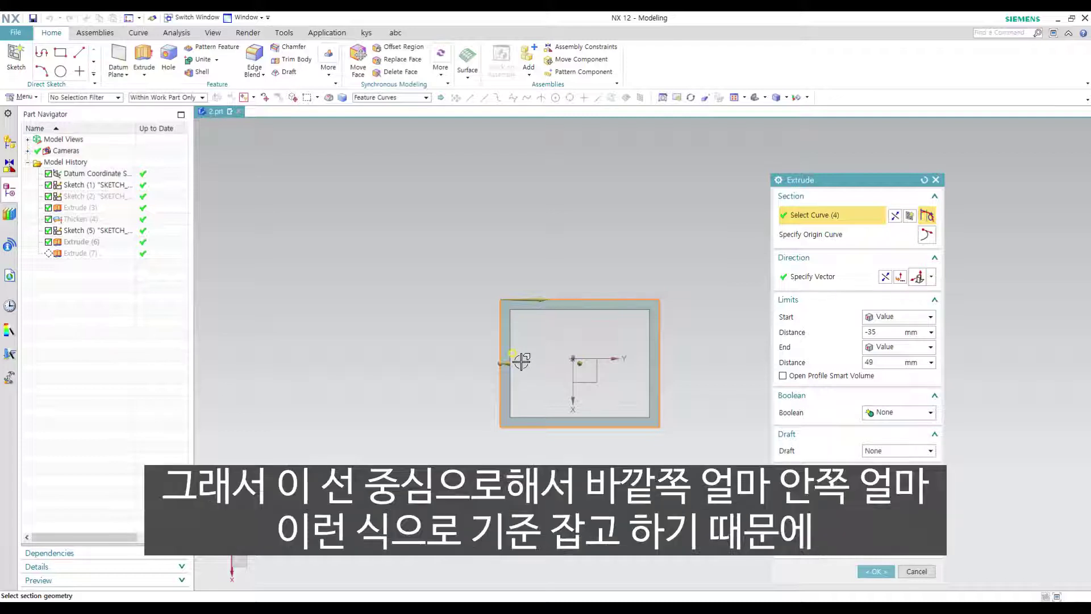
scroll(500, 301, up, 3)
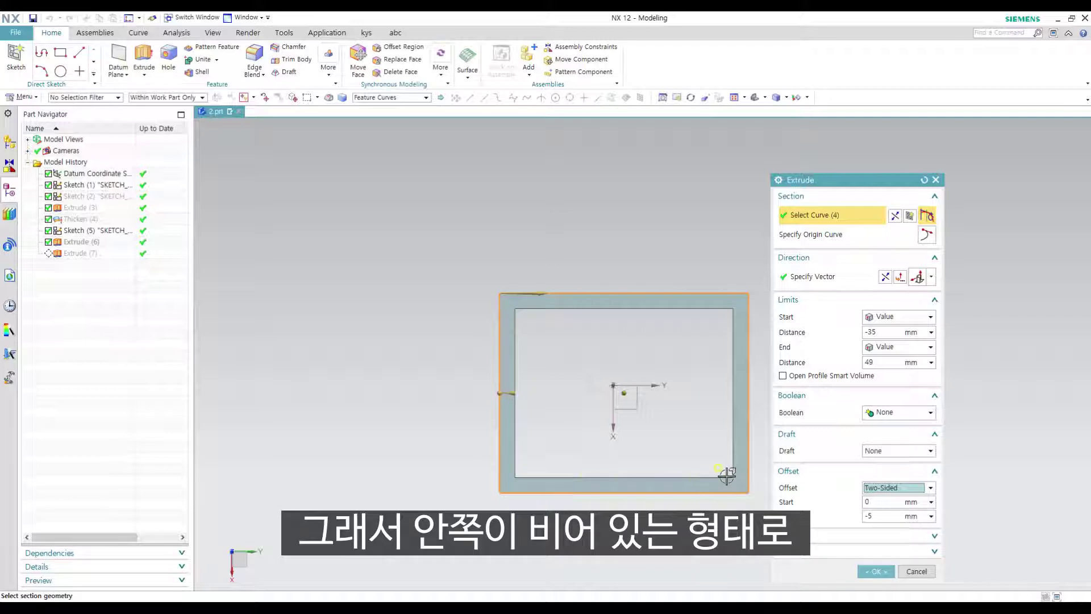
scroll(710, 468, down, 3)
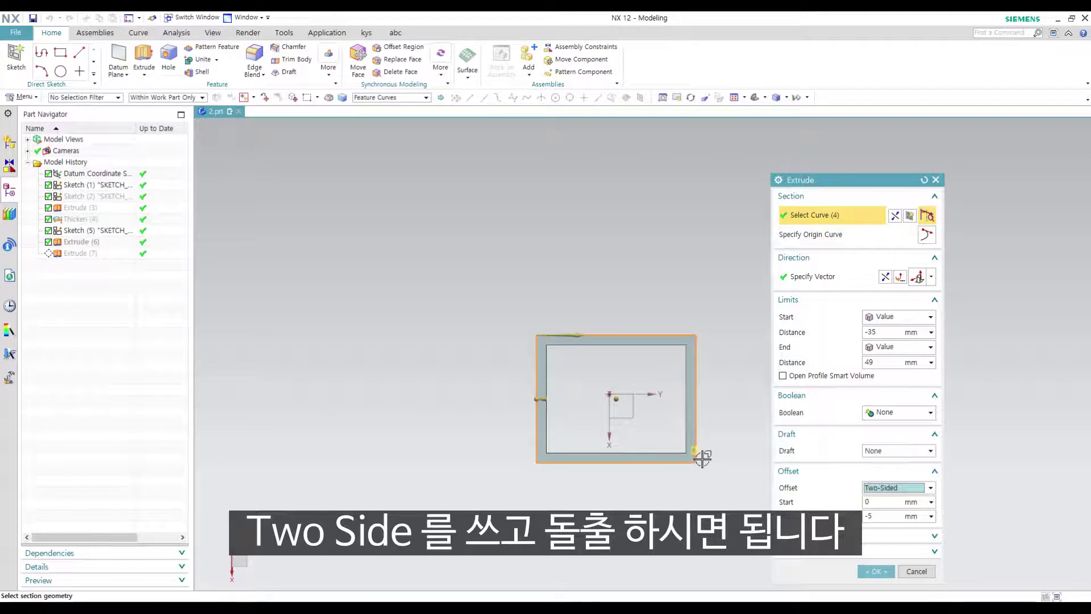
Step: Set the two-sided offset's start value to 5 mm so the wall also extends outside the sketch outline
click(839, 497)
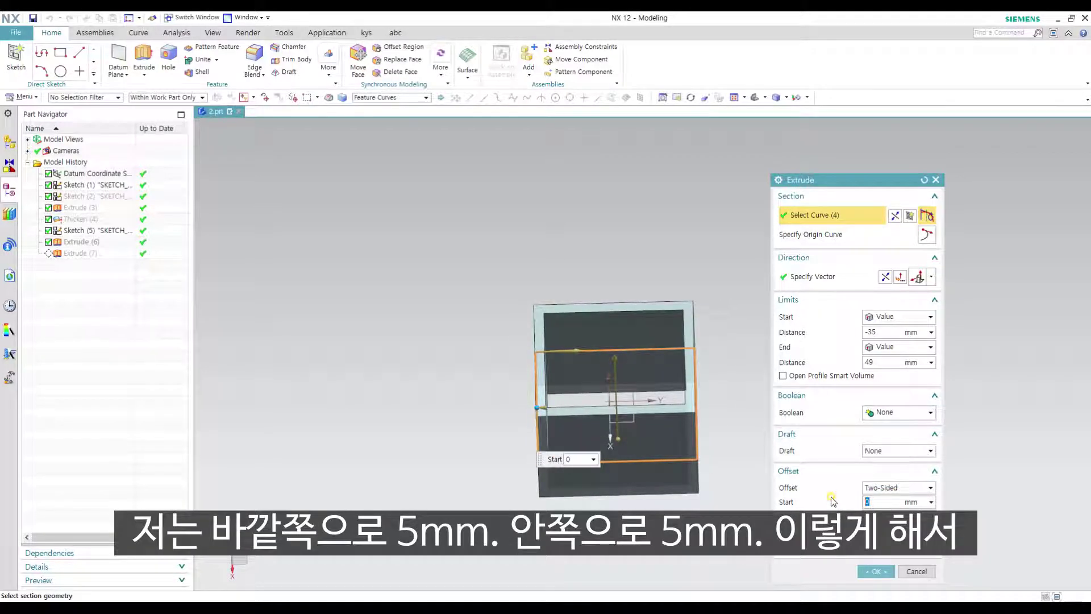
key(Return)
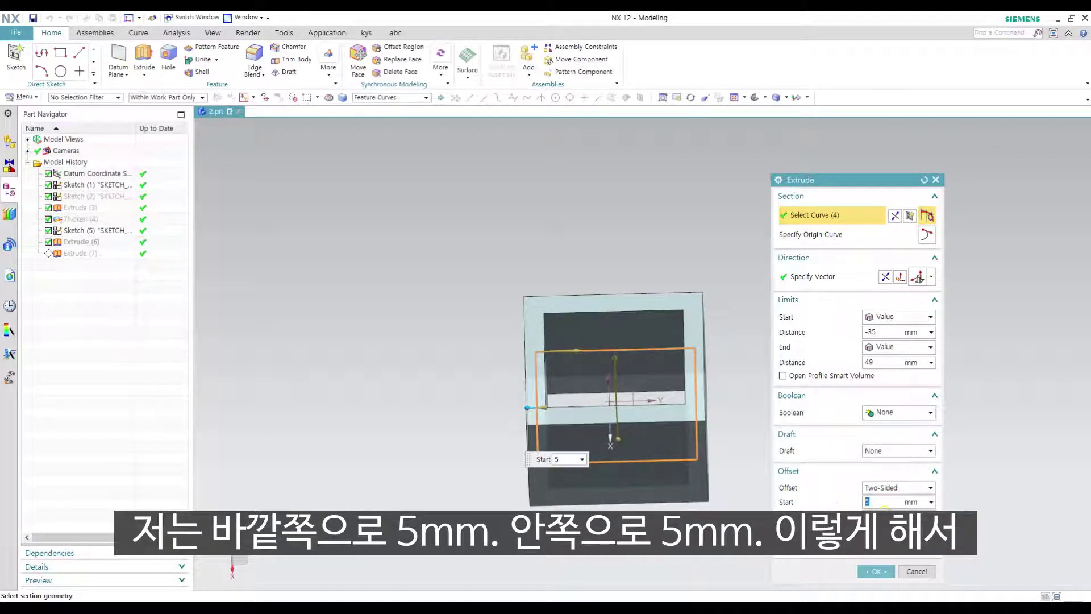
mouse_move(583, 383)
middle_down()
mouse_move(574, 343)
mouse_move(574, 382)
mouse_move(591, 393)
middle_up()
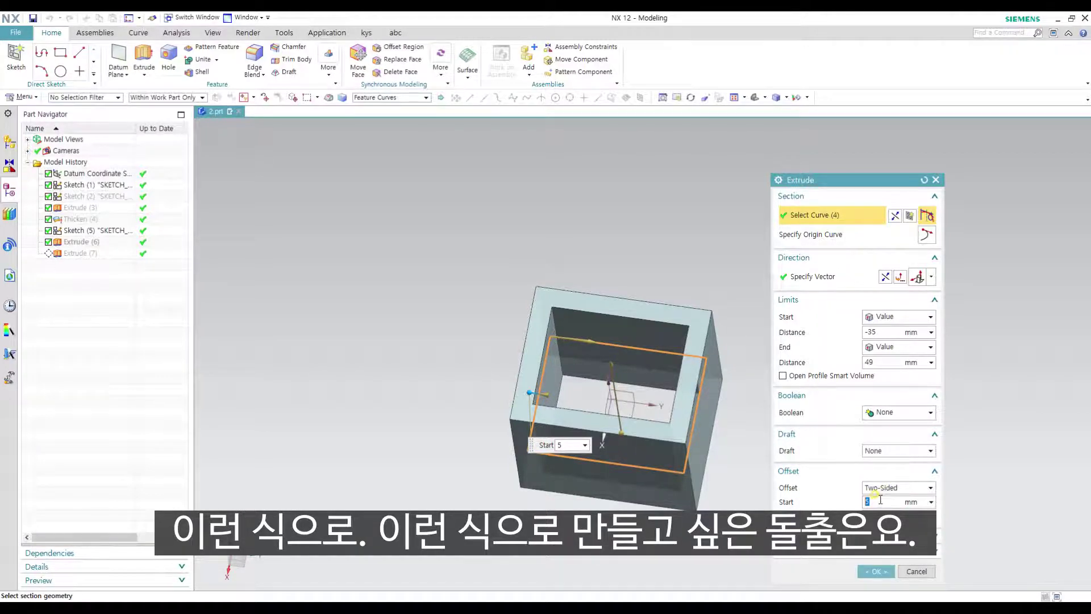
Step: Set the extrude's offset to Symmetric with an end value of 5 mm and compare the wall with the sketch outline from above
click(893, 489)
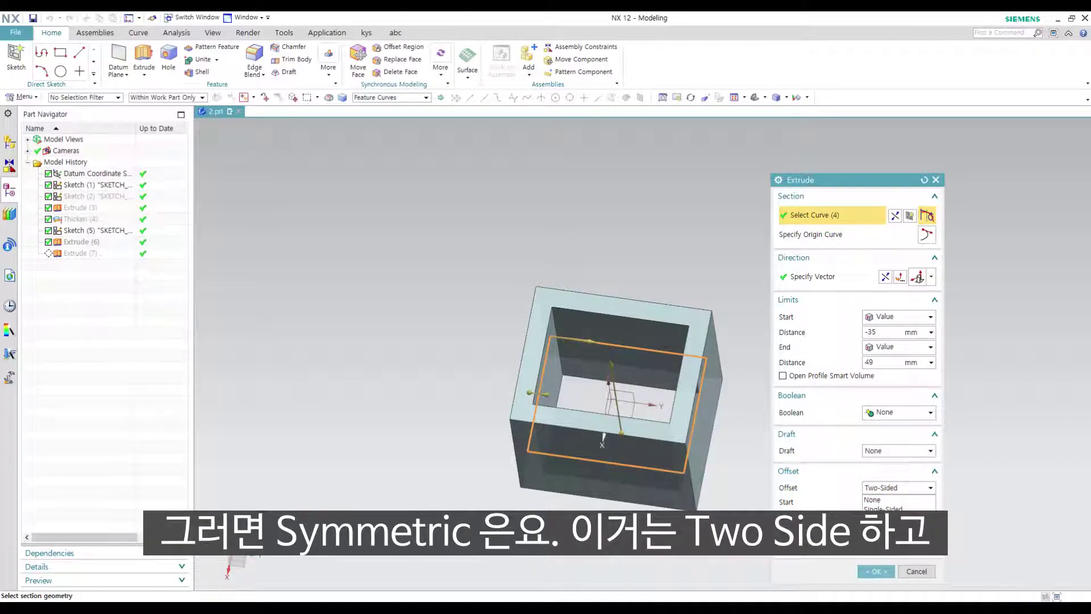
click(897, 529)
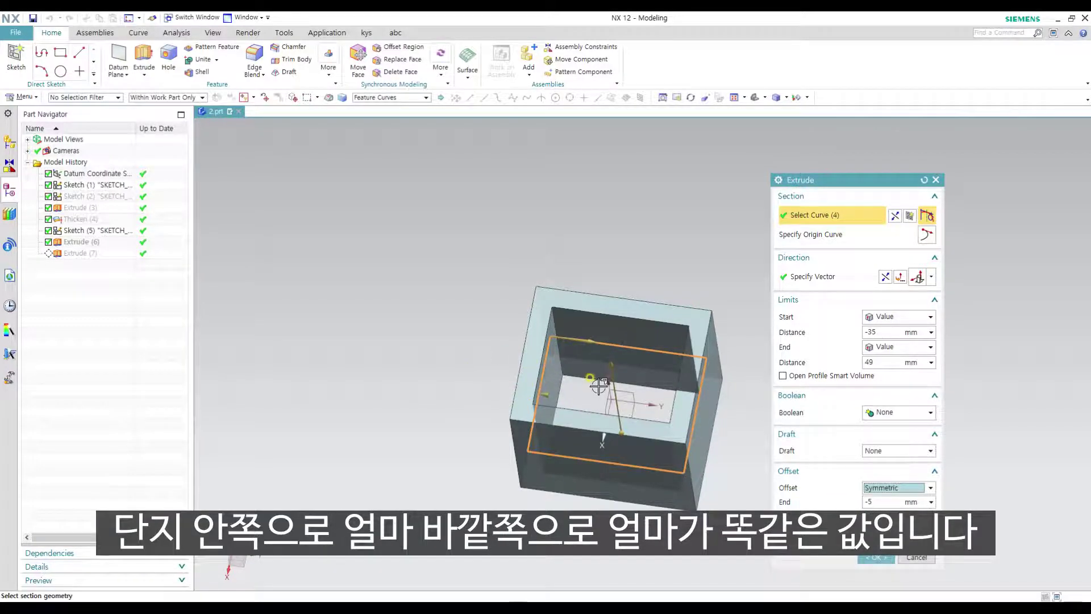
click(868, 501)
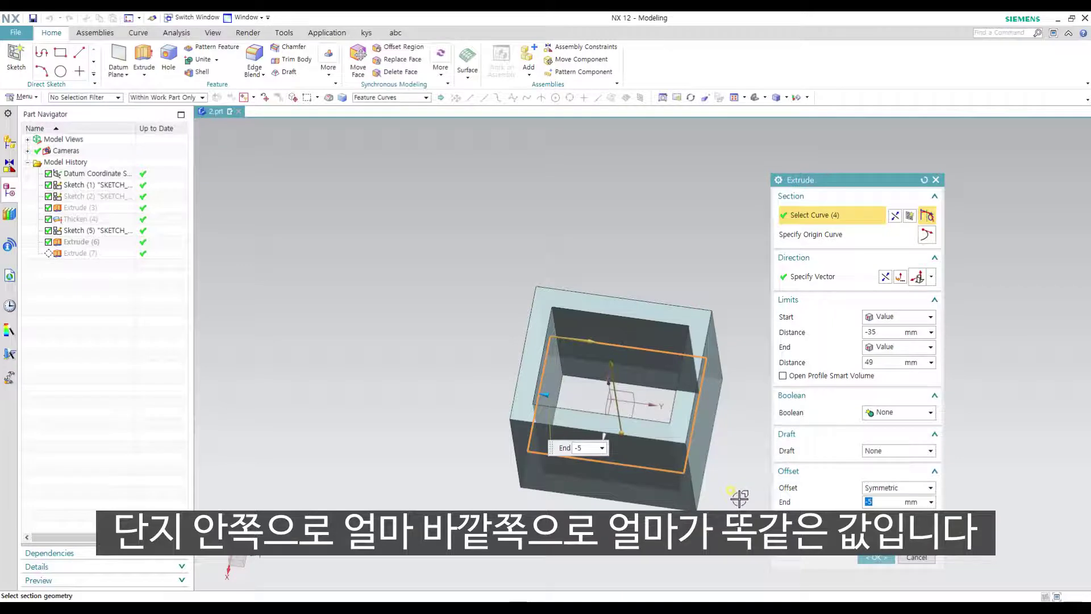
text(5)
key(Return)
key(F8)
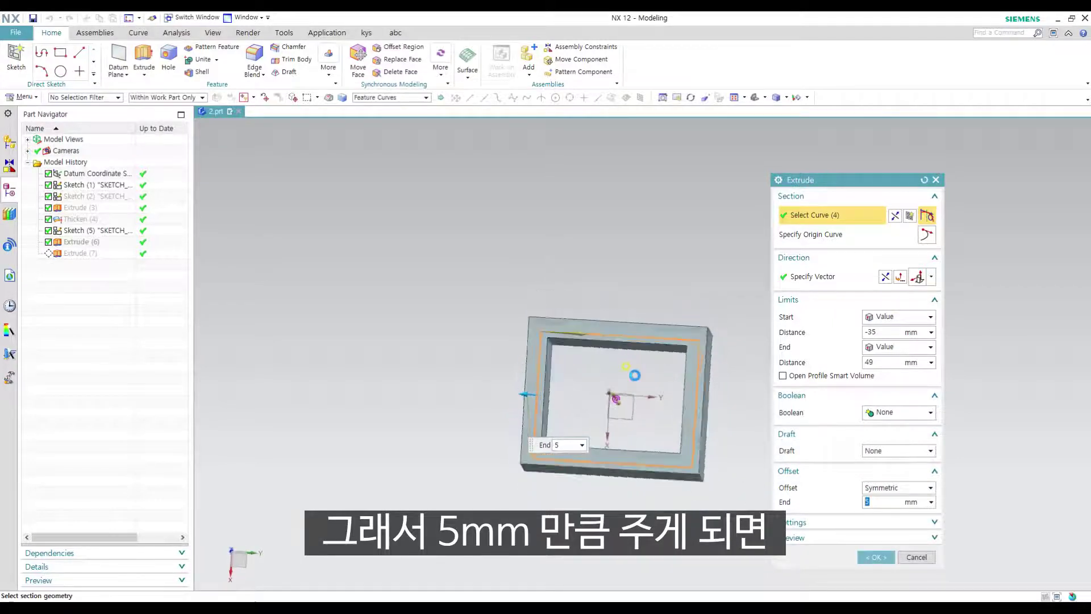
scroll(538, 361, up, 3)
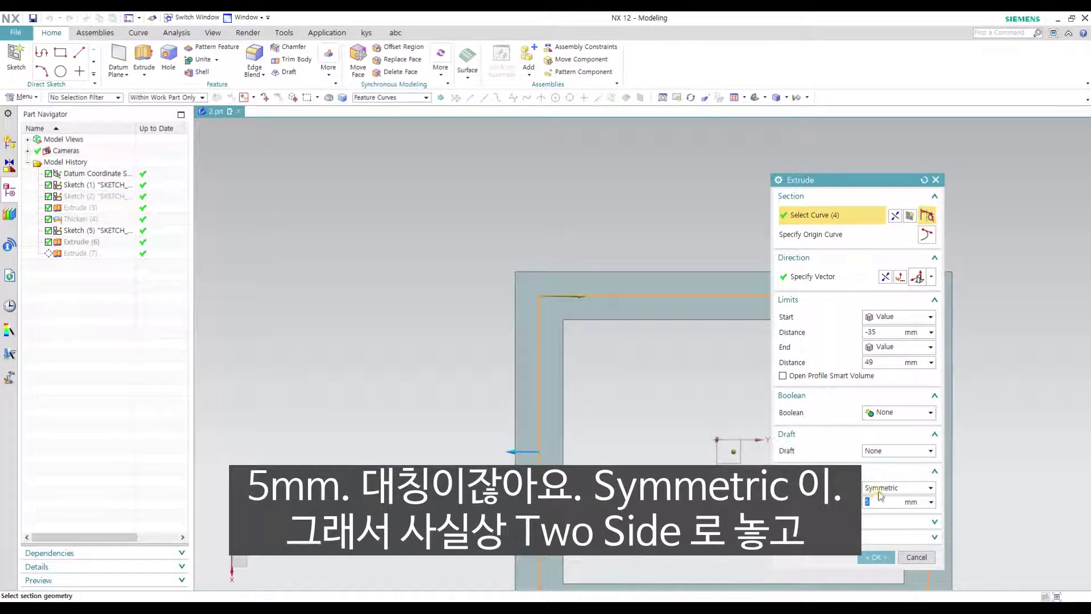
Step: Switch the offset to Two-Sided to compare it with the symmetric wall, and change it to Single-Sided
click(878, 490)
click(891, 523)
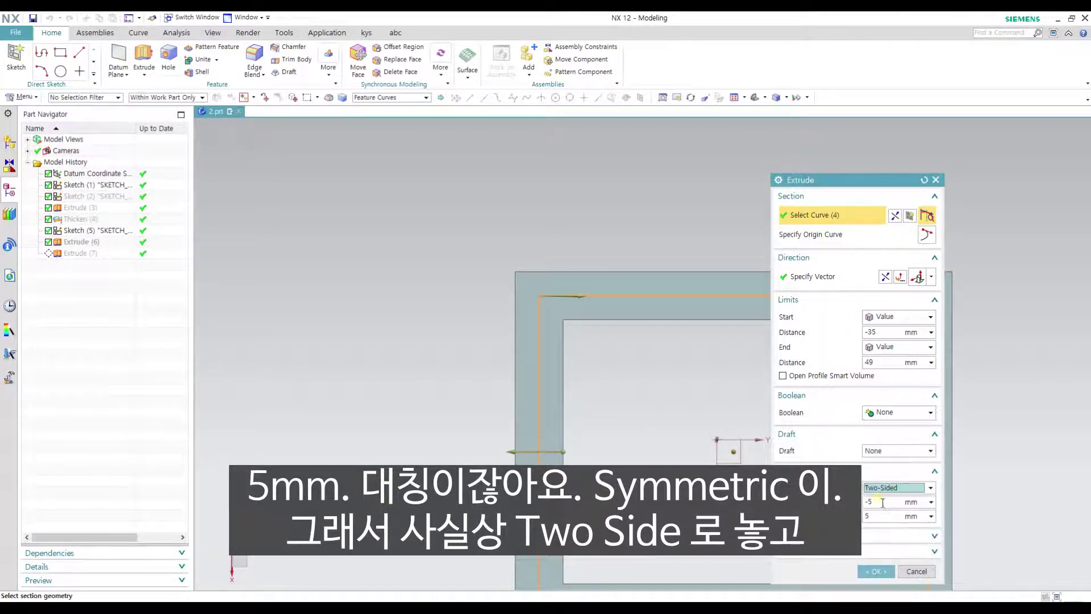
click(879, 502)
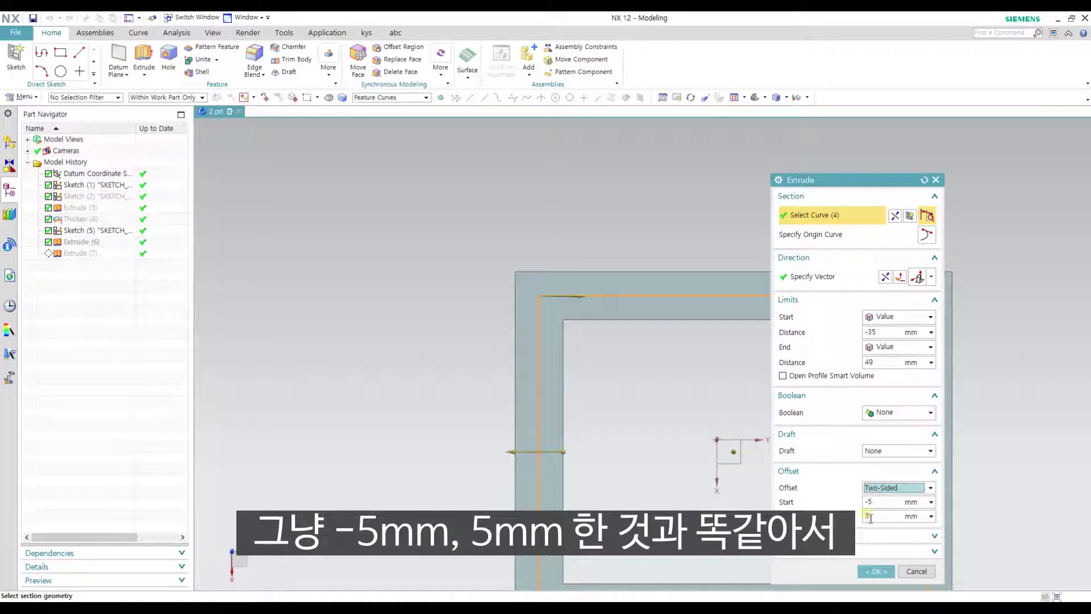
click(893, 488)
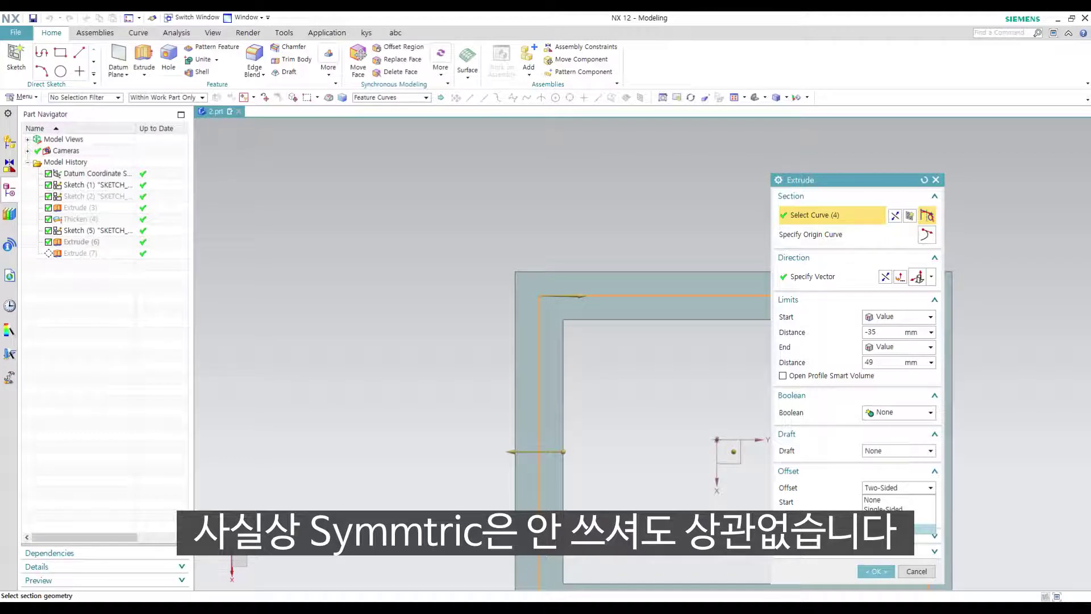
click(893, 508)
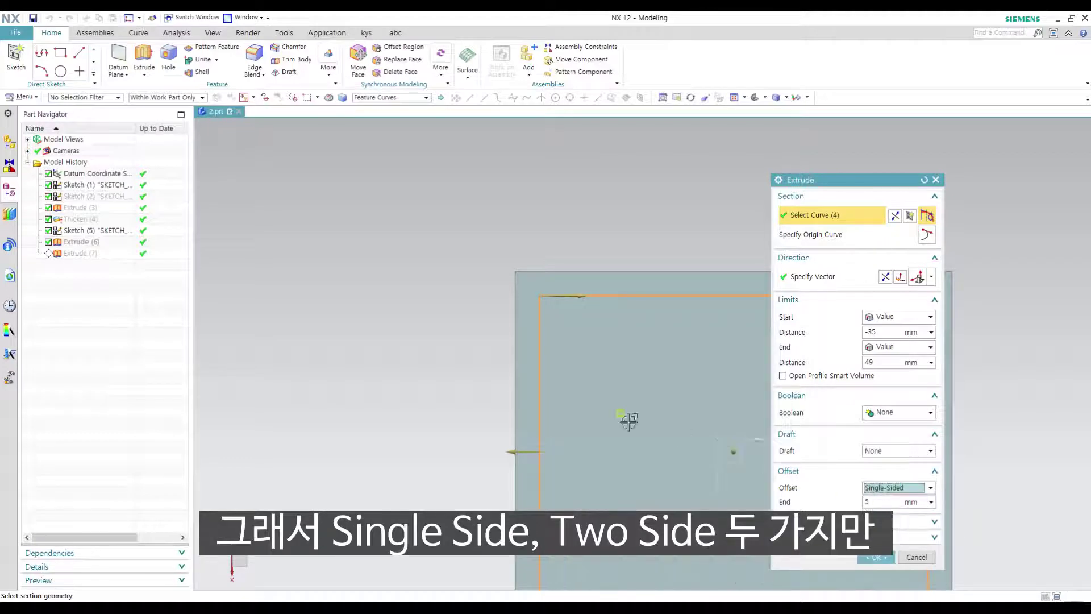
scroll(583, 416, down, 3)
shift+middle_drag(676, 456, 555, 393)
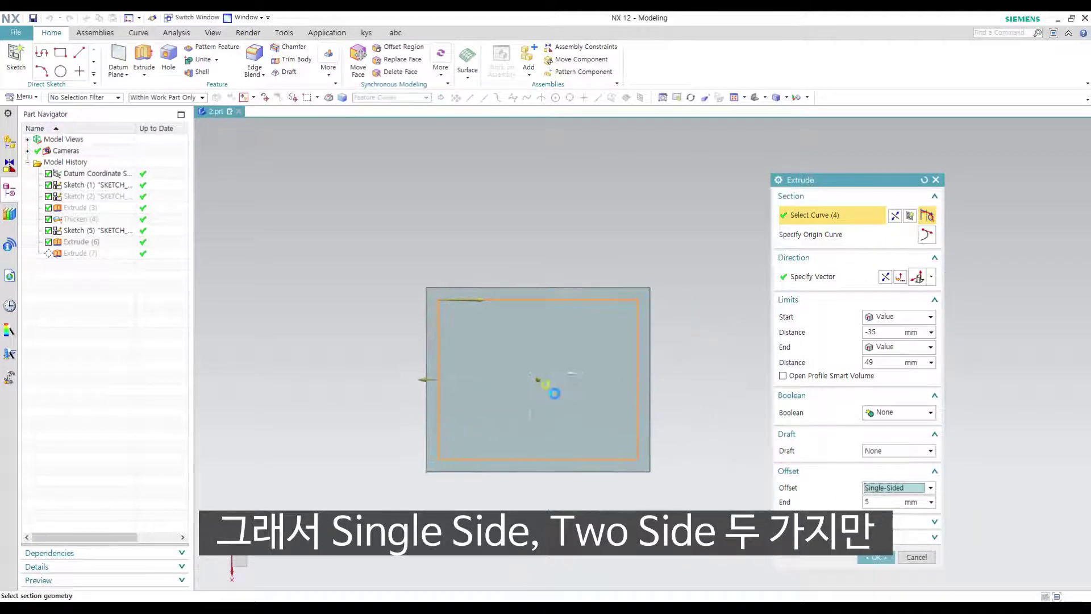
Step: Change the extrude's offset from Single-Sided to Two-Sided
click(877, 488)
click(886, 519)
shift+middle_drag(598, 426, 646, 427)
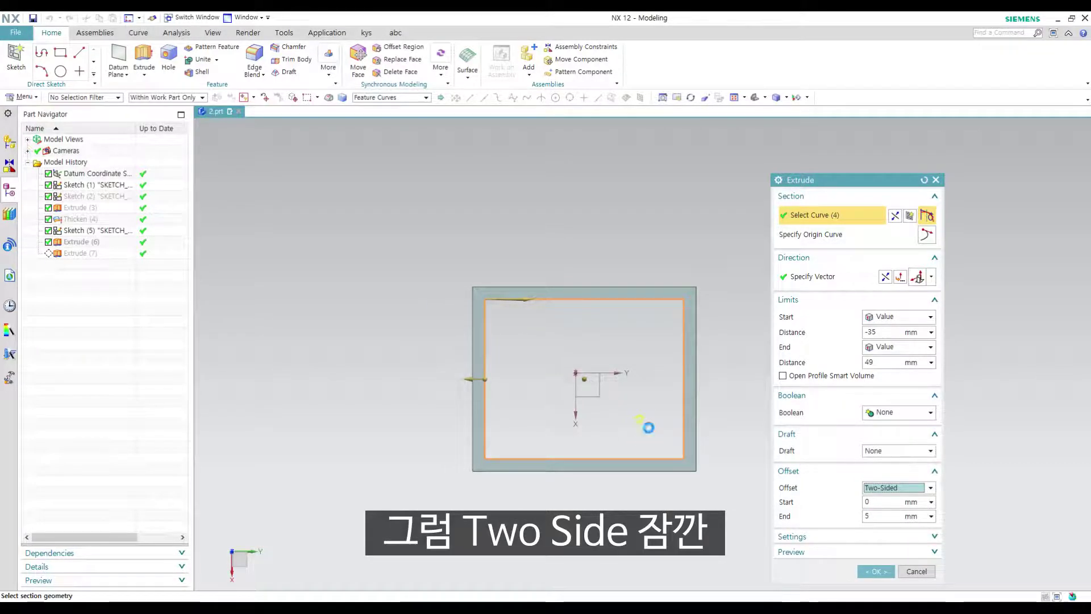
middle_click(648, 427)
middle_drag(691, 438, 740, 411)
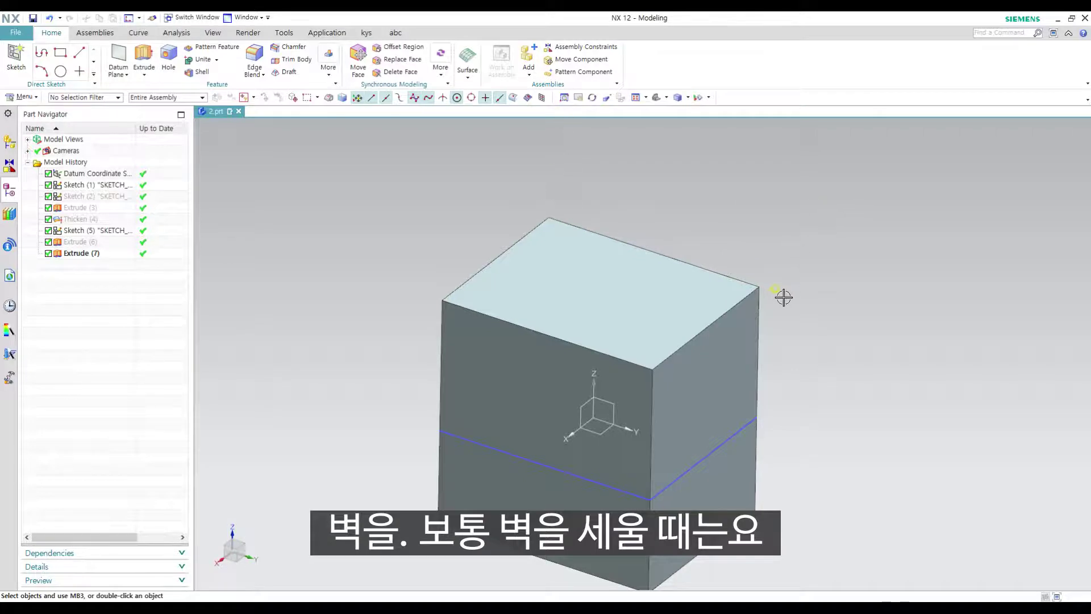
Step: Save the part file containing the solid block
shift+middle_drag(783, 297, 791, 312)
middle_drag(759, 271, 747, 280)
key(ctrl+s)
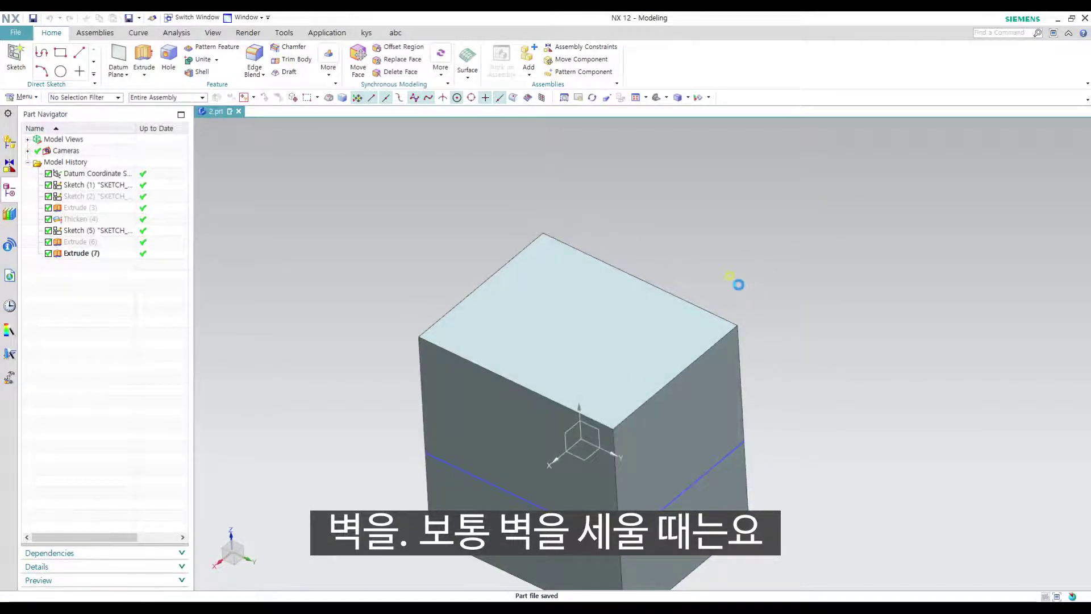
Step: Create a sketch on the block's top face and draw a line across it, close to the rear edge
click(16, 57)
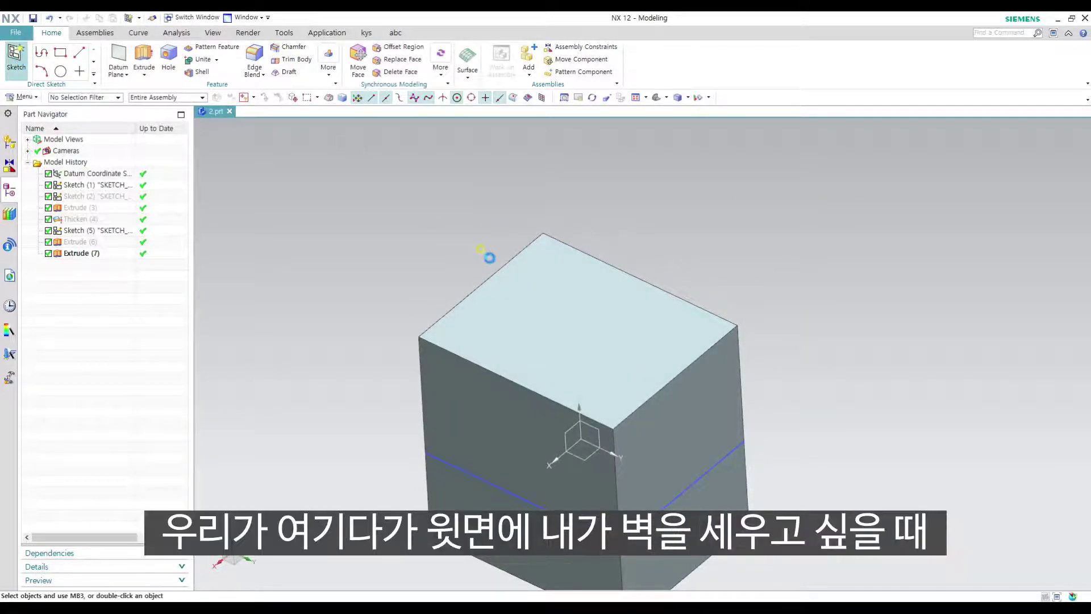
click(609, 306)
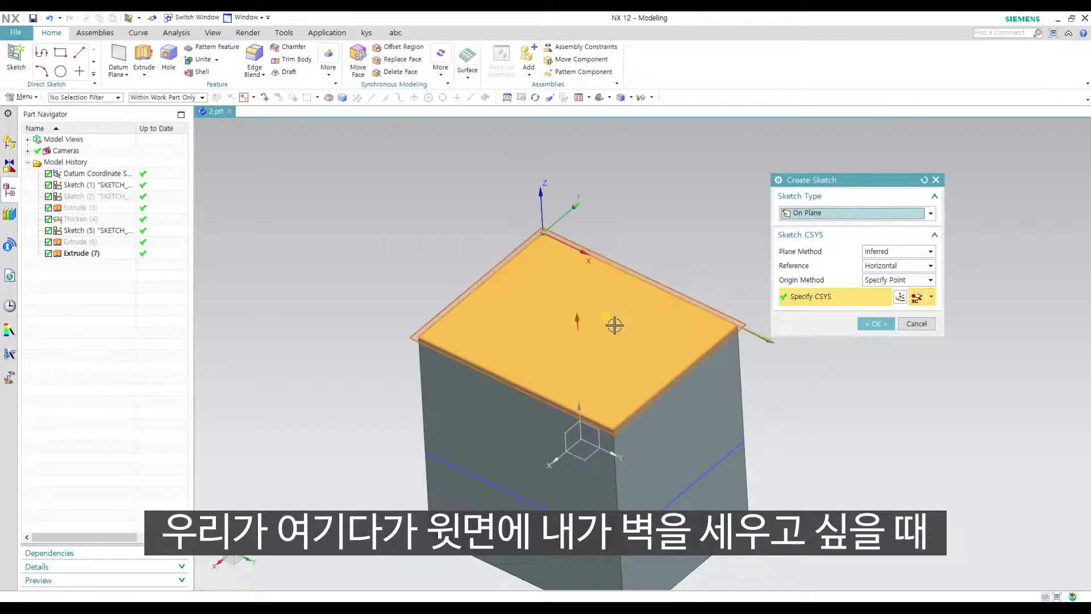
middle_click(614, 317)
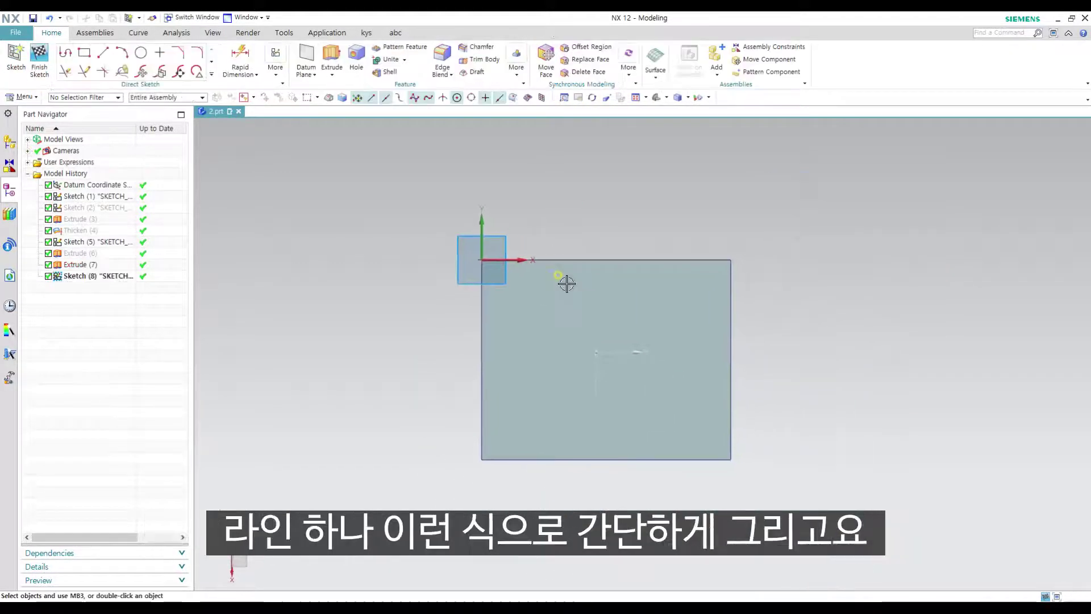
key(l)
click(492, 286)
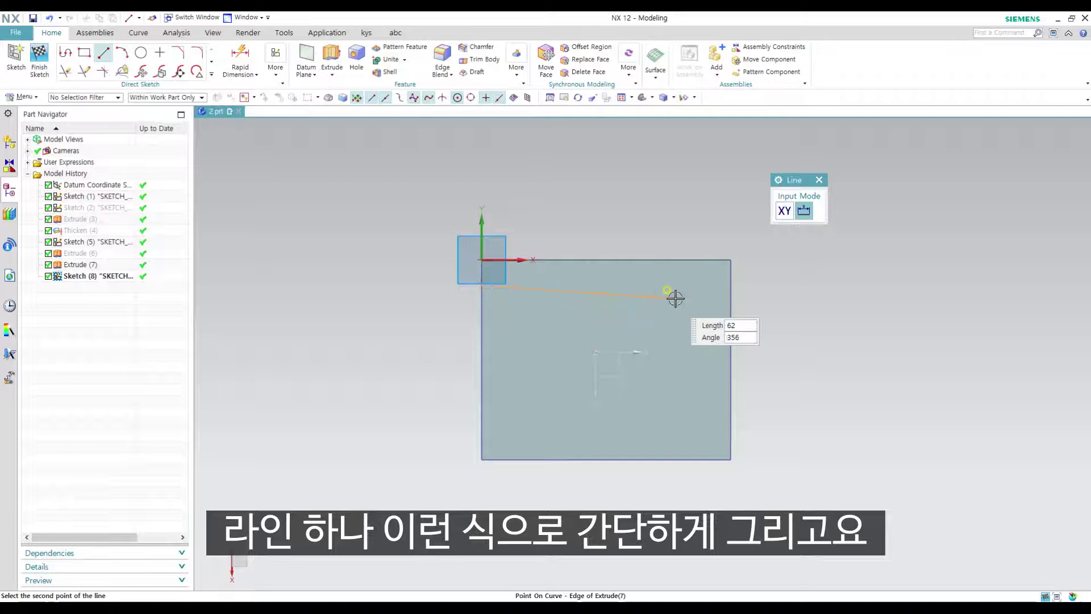
click(730, 286)
key(Escape)
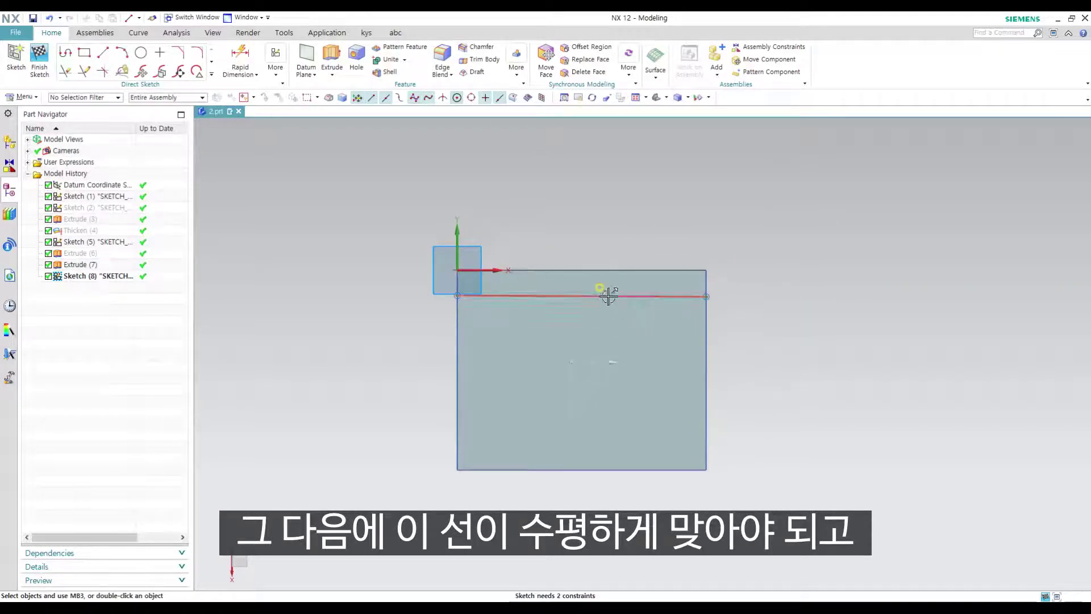
Step: Constrain the sketched line to horizontal, dimension it 10 mm from the face's rear corner, and finish the sketch
click(604, 296)
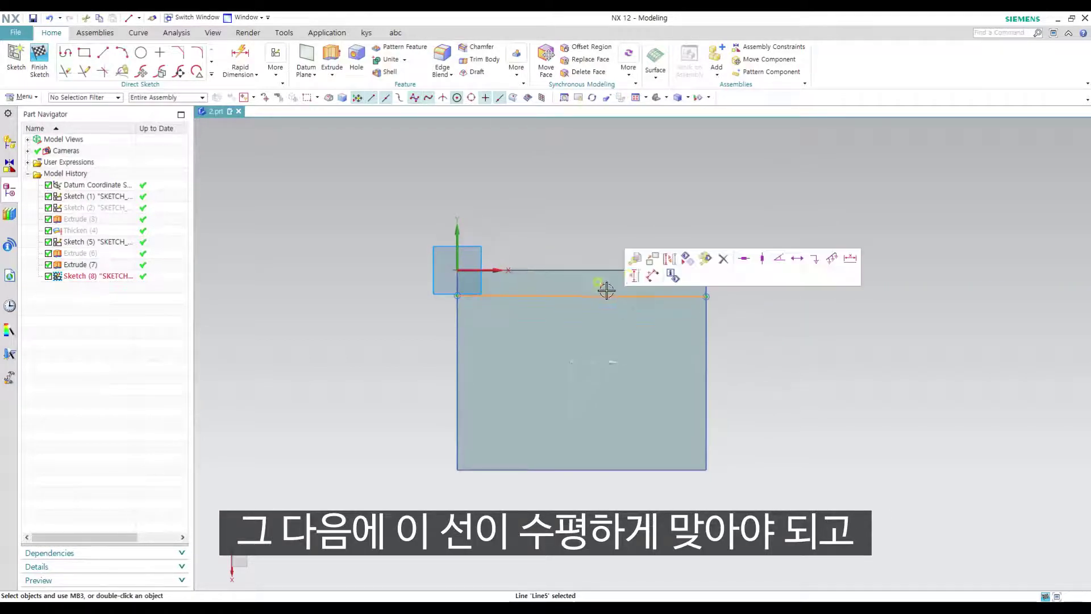
click(744, 261)
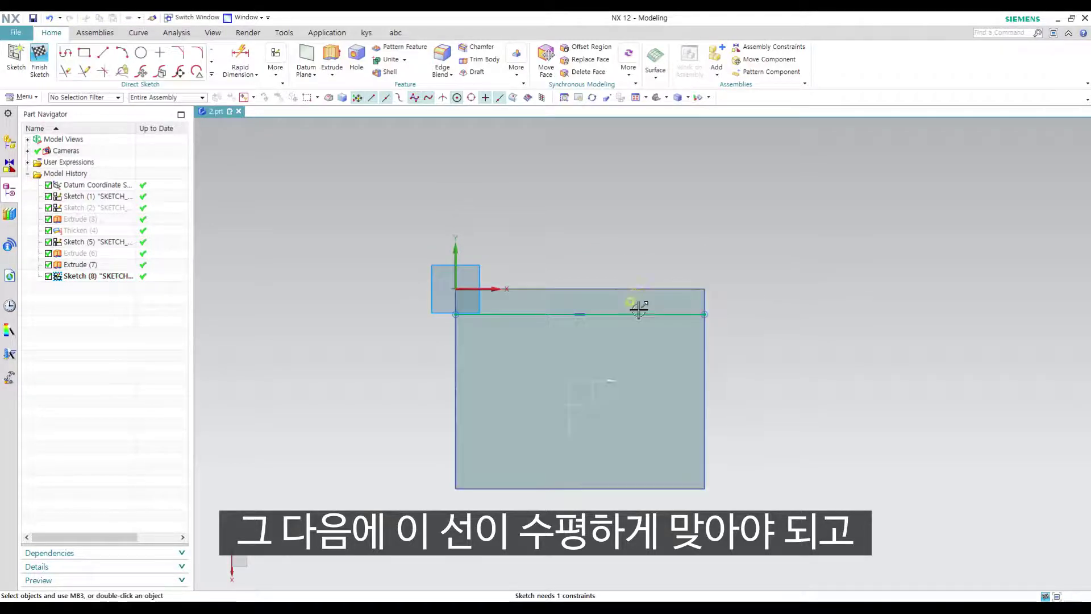
key(d)
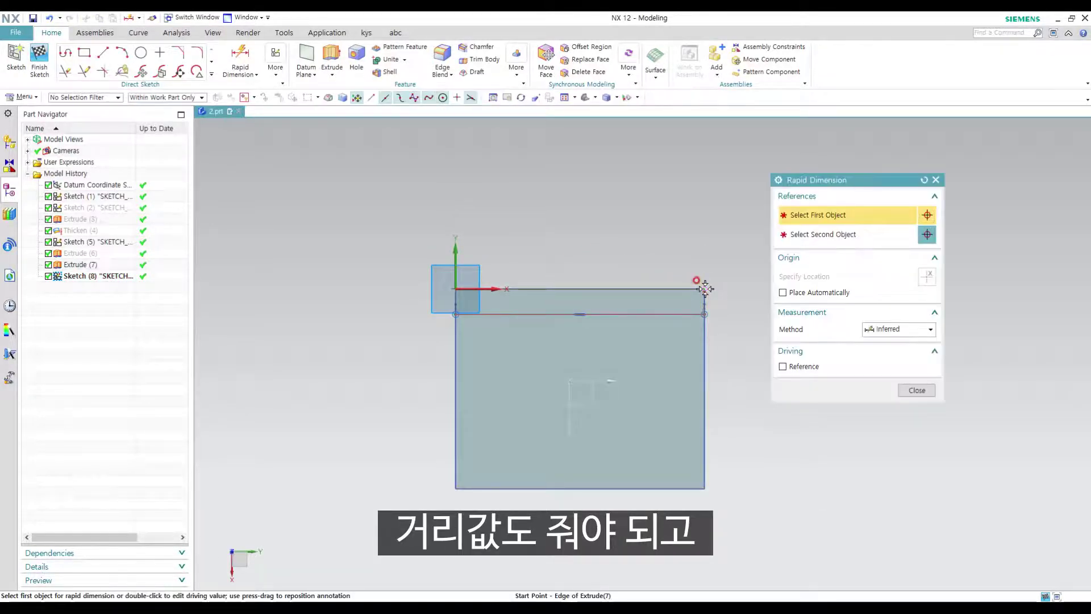
click(703, 287)
click(704, 313)
click(731, 305)
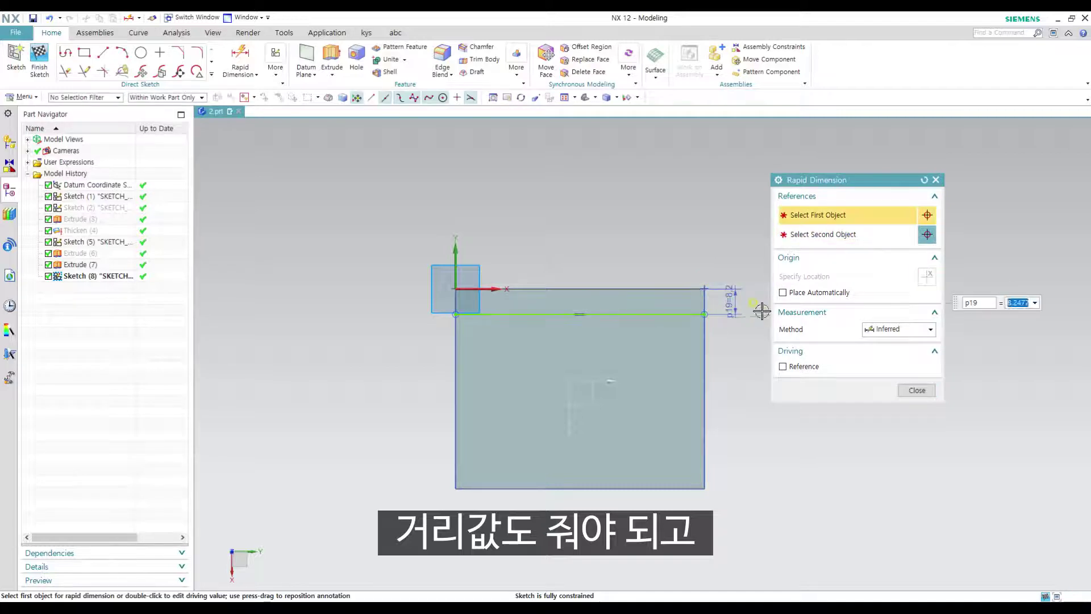
text(10)
key(Return)
key(Escape)
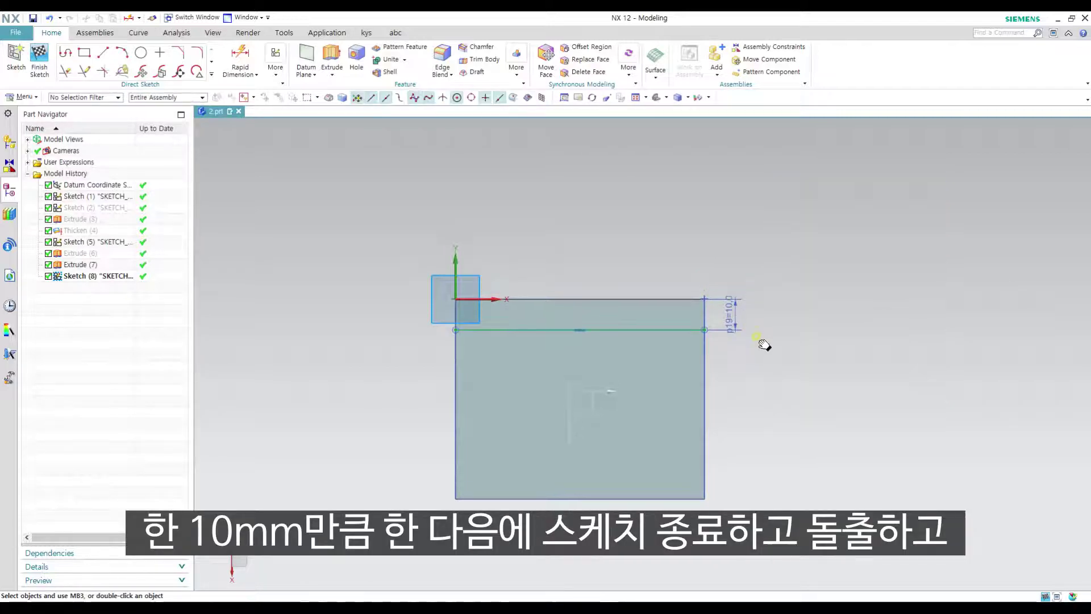
click(43, 56)
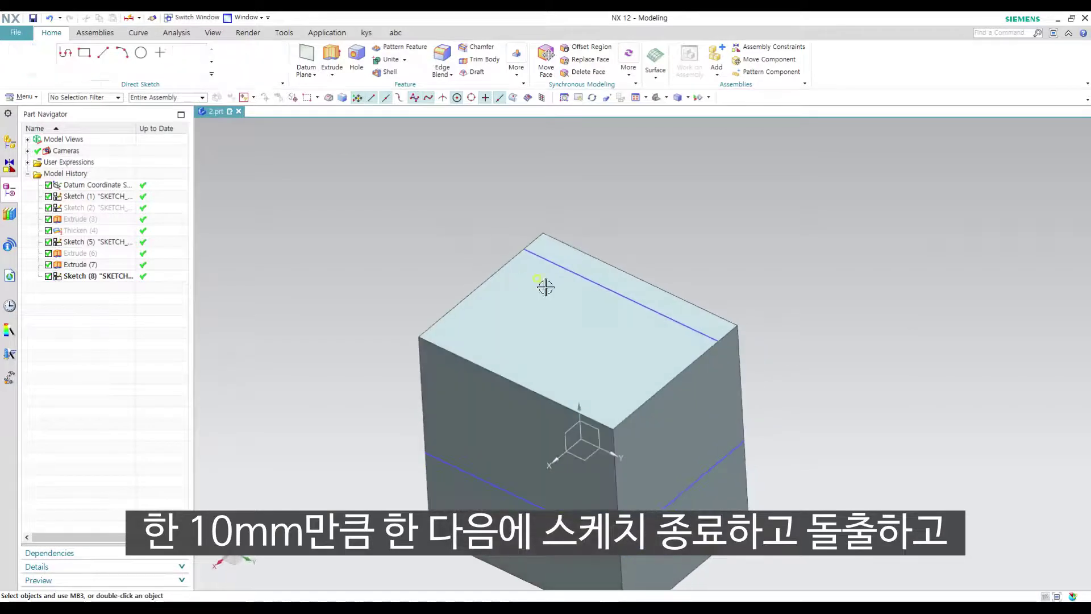
Step: Try extruding the strip enclosed by the sketched line and the adjoining top-face edges, with a start distance of 0 mm
key(x)
click(534, 237)
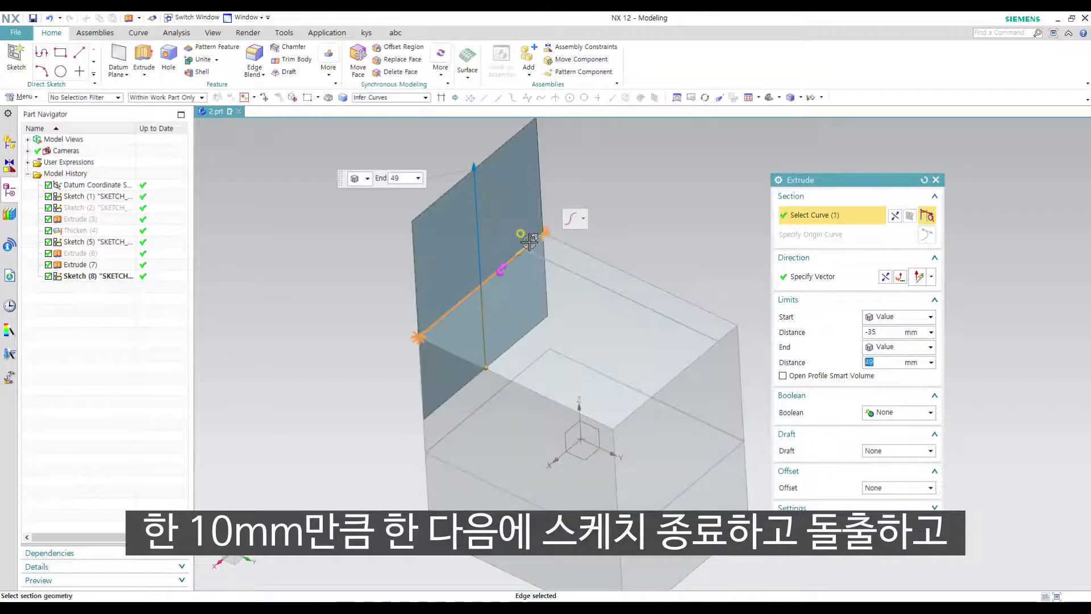
shift+click(547, 238)
click(569, 244)
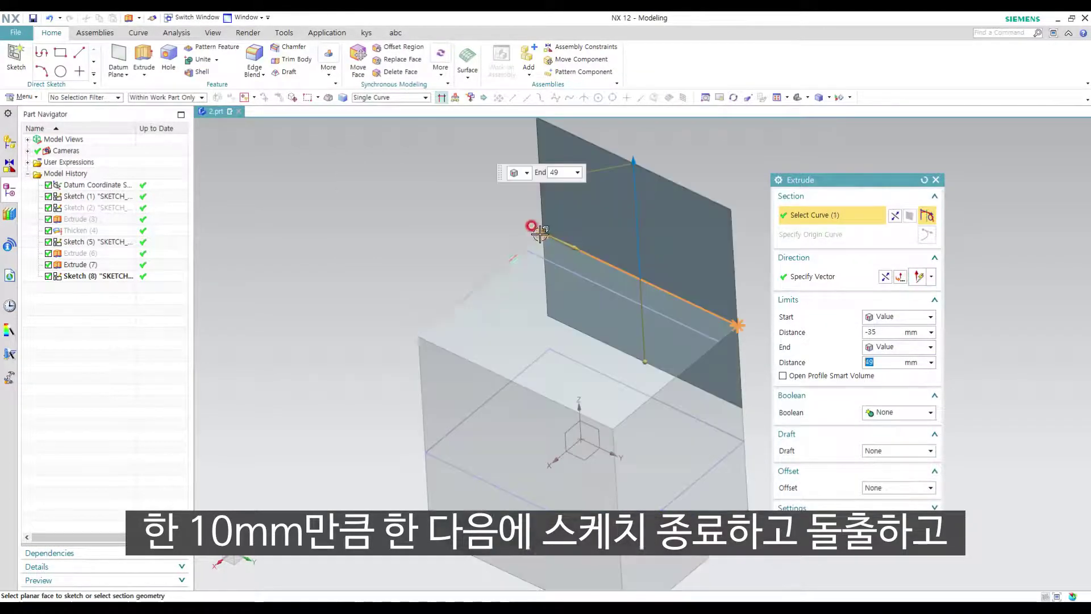
click(534, 240)
click(710, 346)
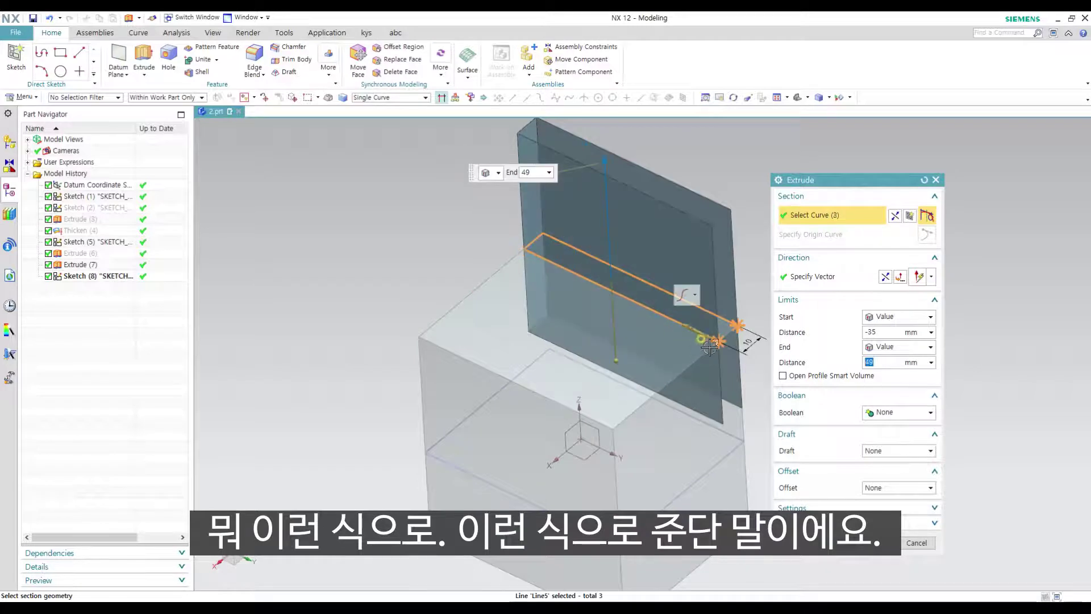
click(733, 327)
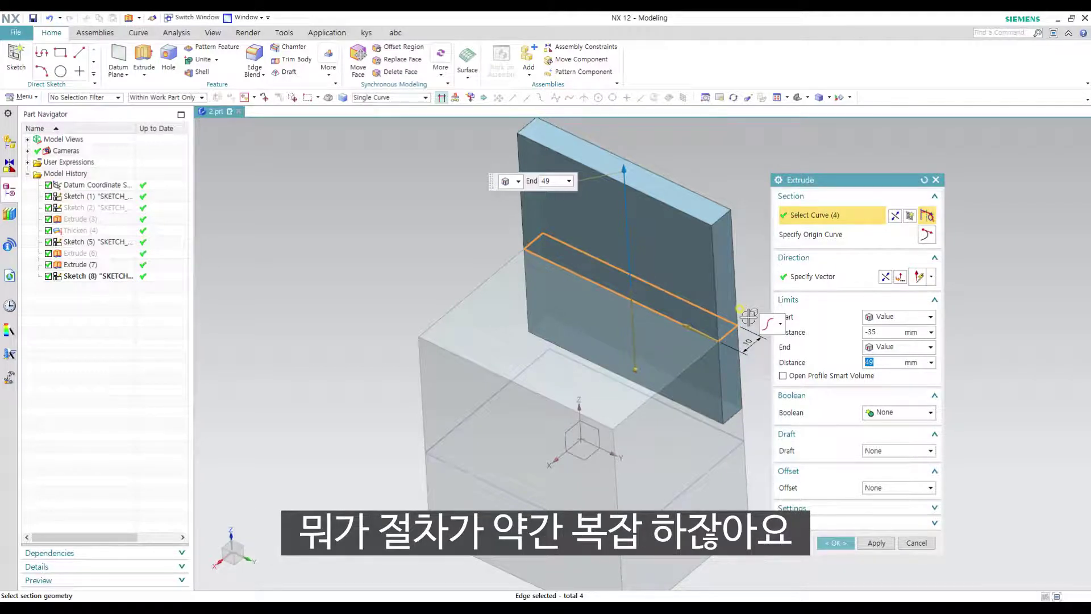
click(850, 330)
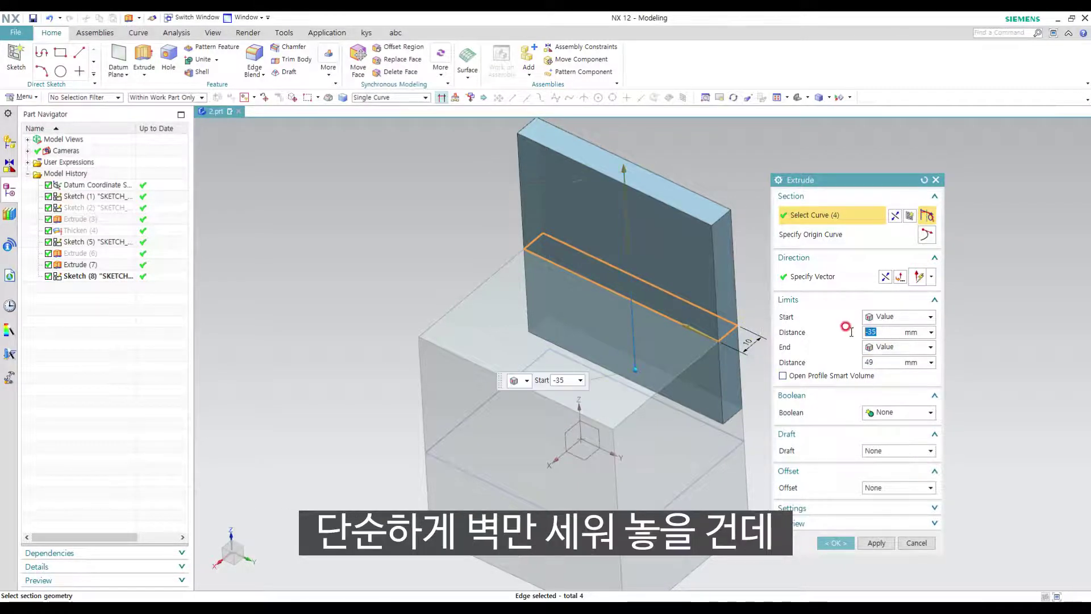
text(0)
key(Return)
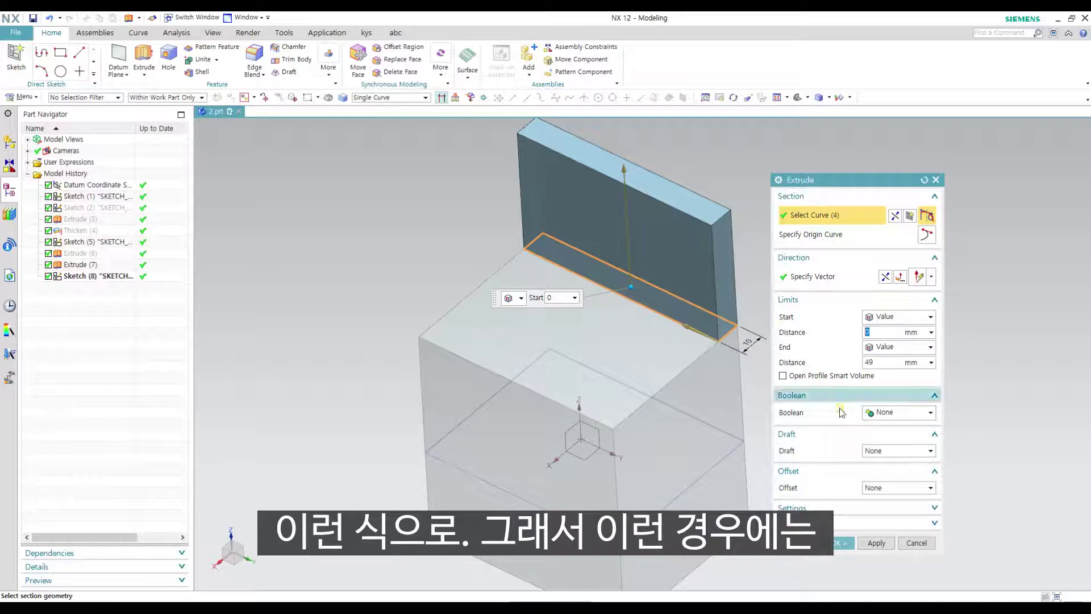
Step: Cancel the wall extrude and delete the line sketch on the top face
key(Escape)
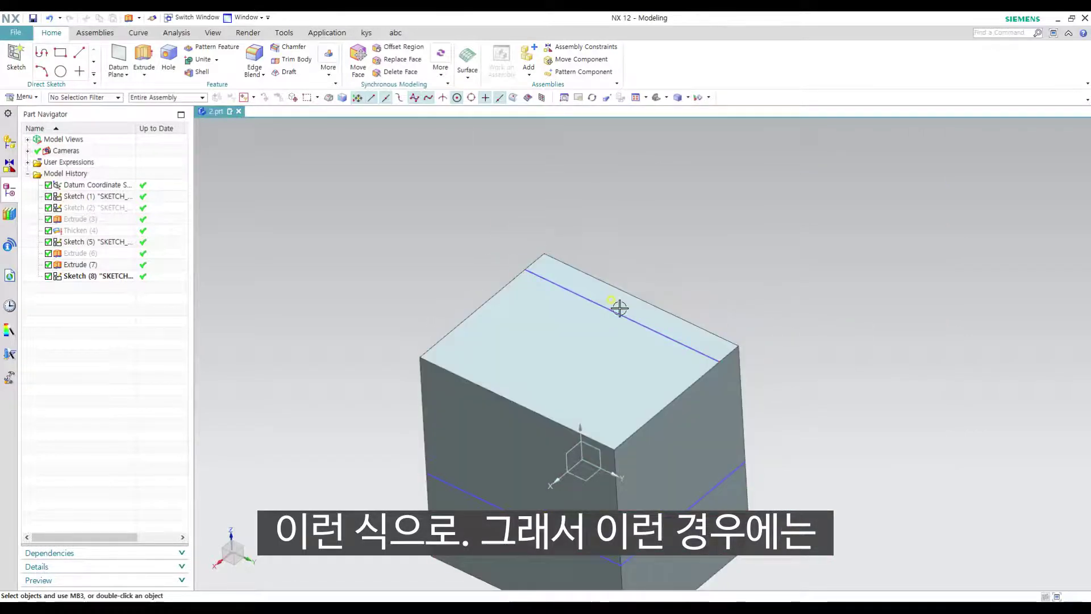
click(620, 307)
click(701, 287)
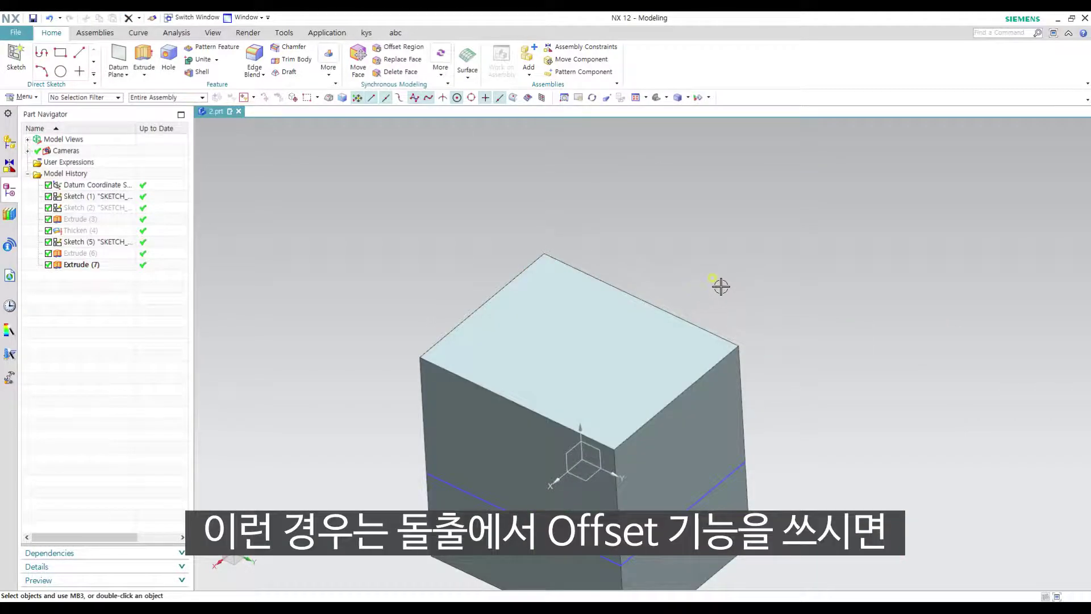
Step: Extrude the rear edge of the block's top face upward with a start distance of 0 mm and an end distance of 40 mm
key(x)
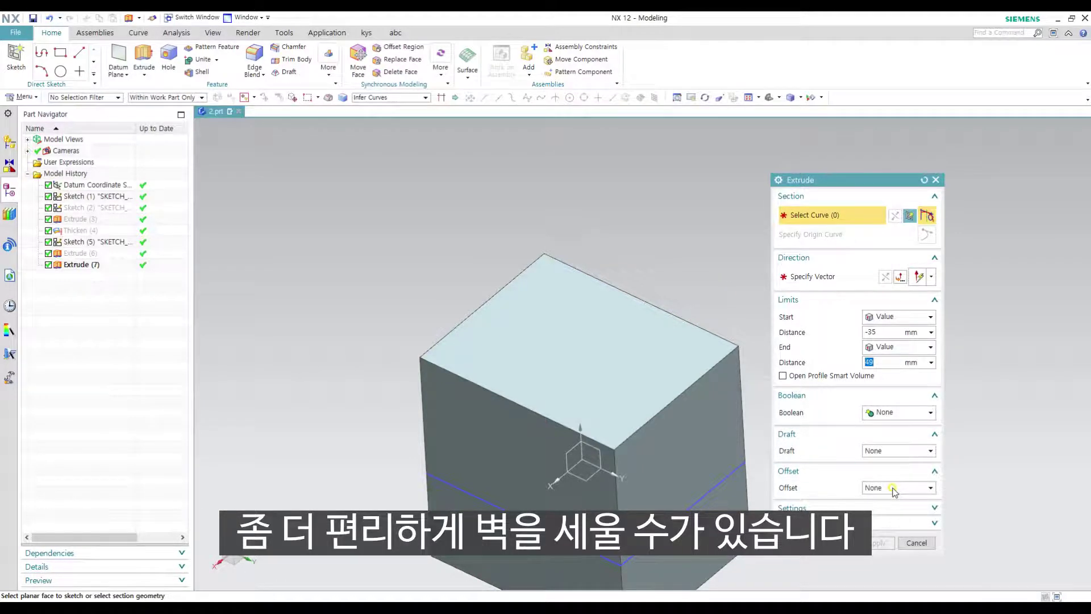
click(895, 489)
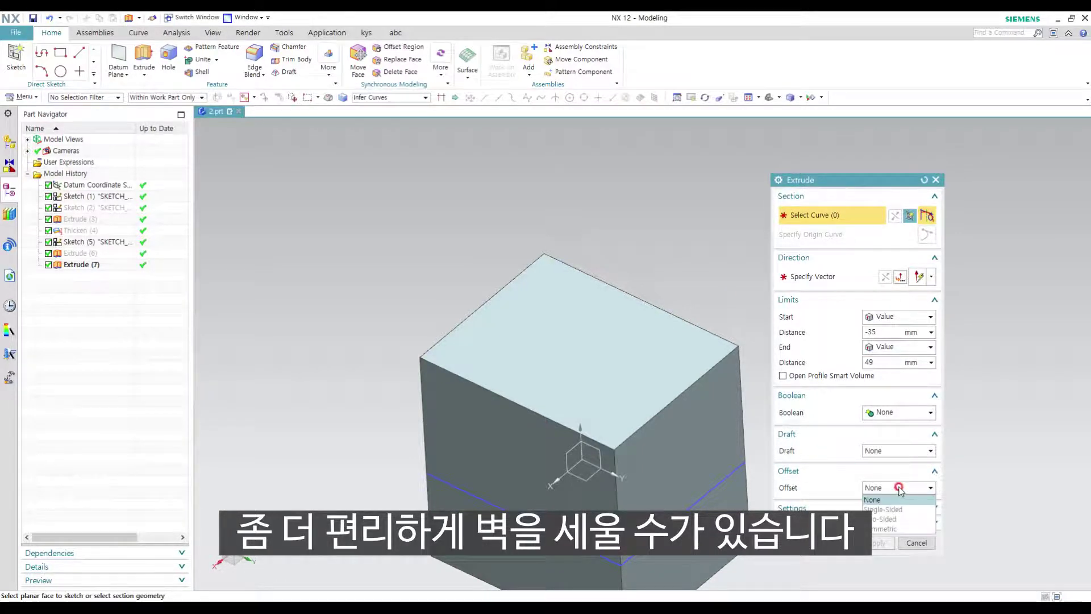
click(909, 490)
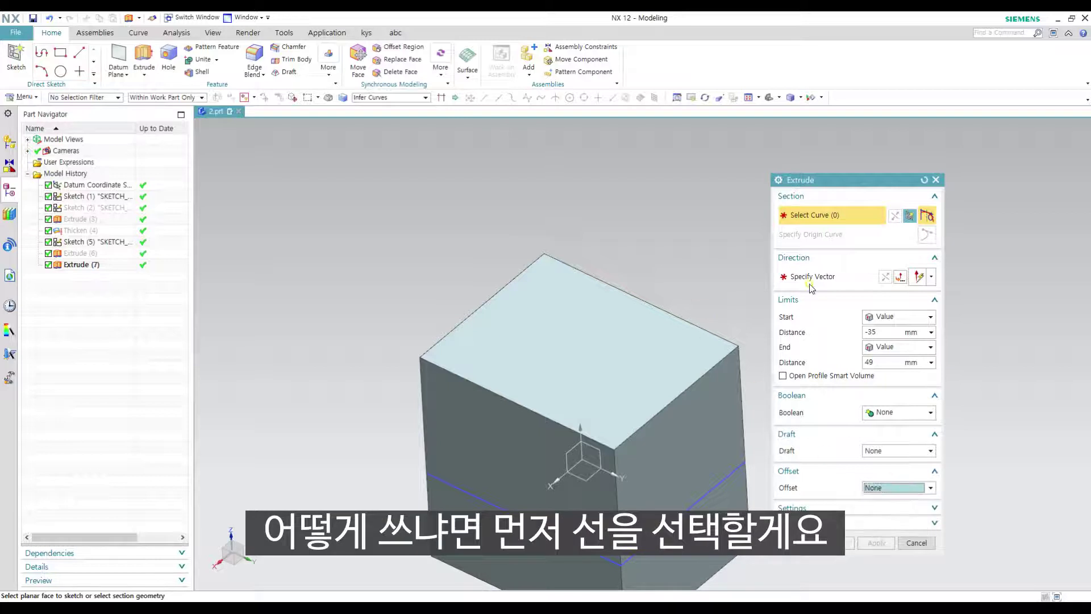
click(653, 303)
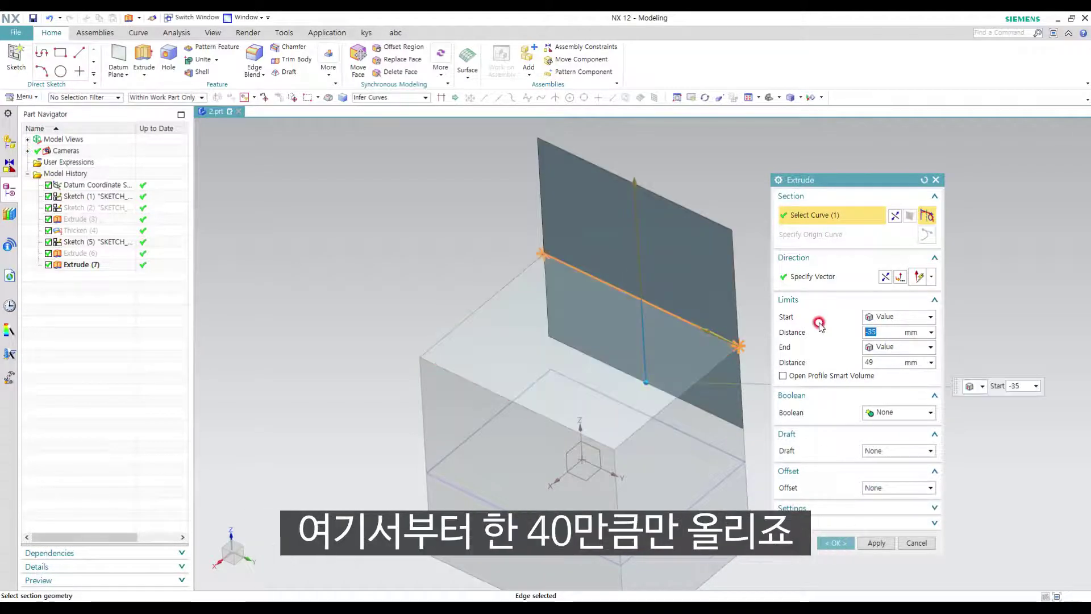
click(886, 332)
click(870, 362)
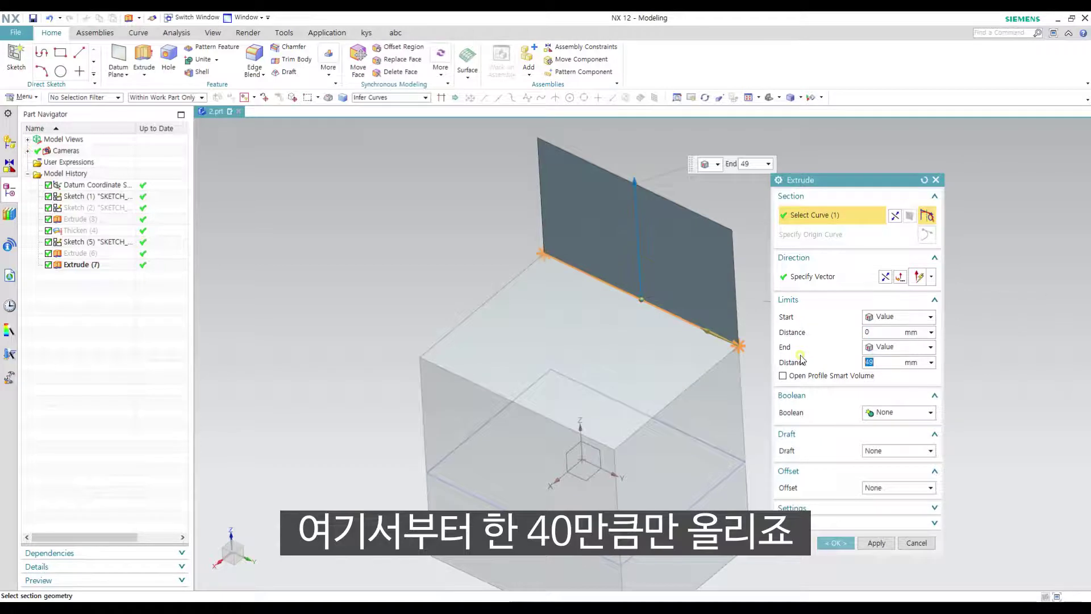
key(Return)
scroll(653, 355, up, 3)
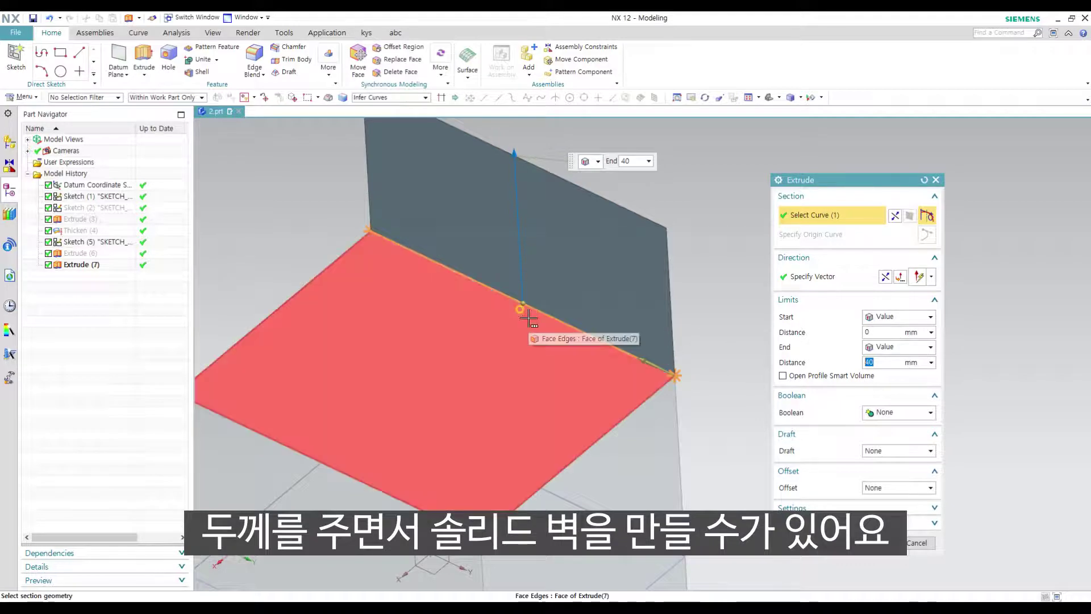
Step: Give the extruded edge a Two-Sided offset from 0 to -5 mm and add the adjoining top-face edge to the wall's section
click(898, 487)
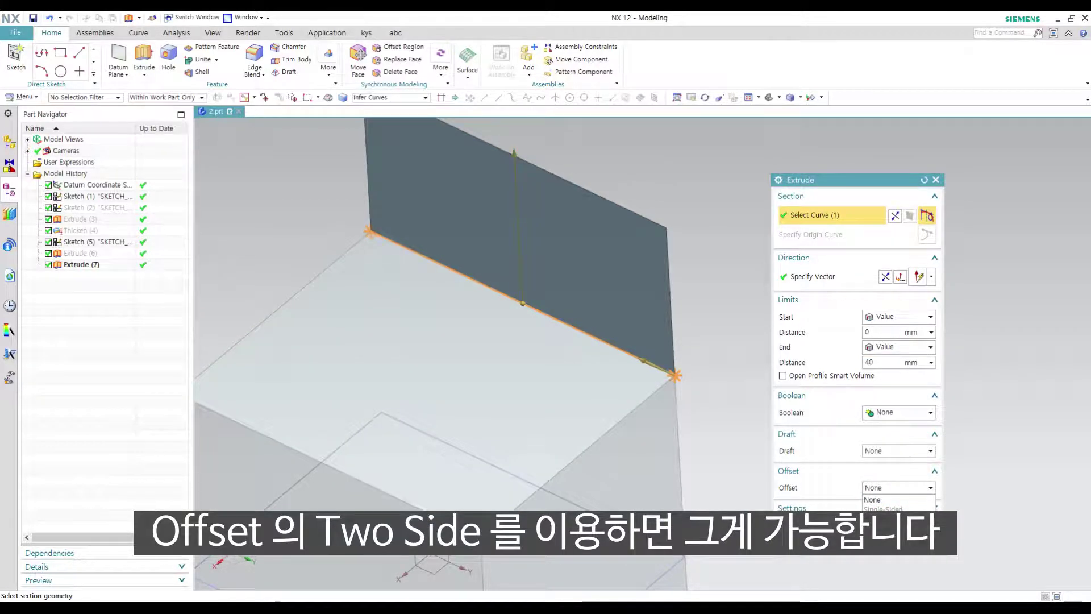
click(892, 519)
middle_drag(723, 433, 694, 430)
click(881, 515)
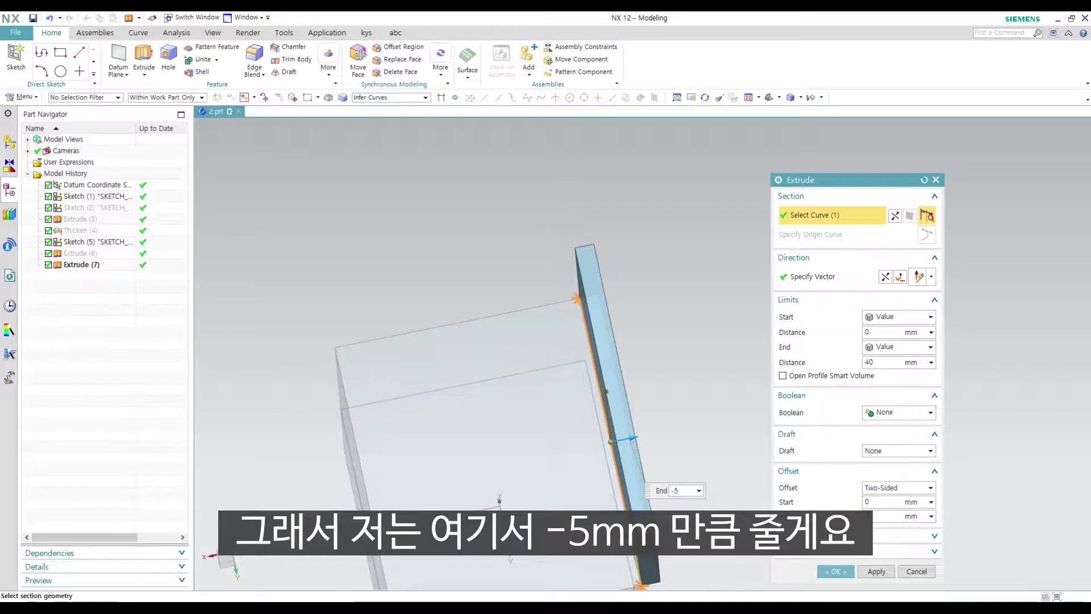
middle_drag(701, 289, 647, 325)
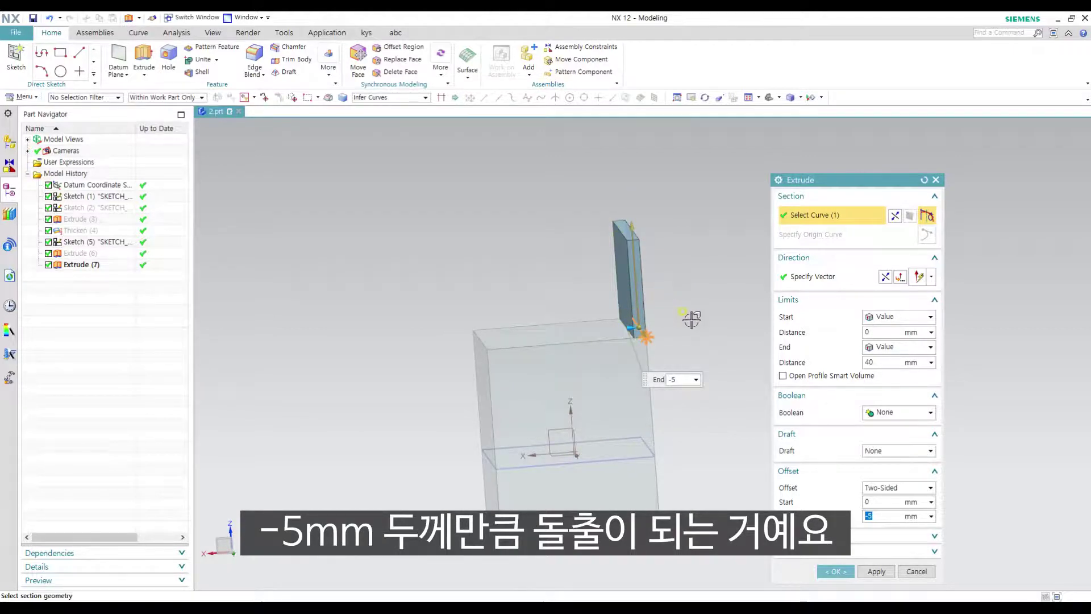
click(885, 361)
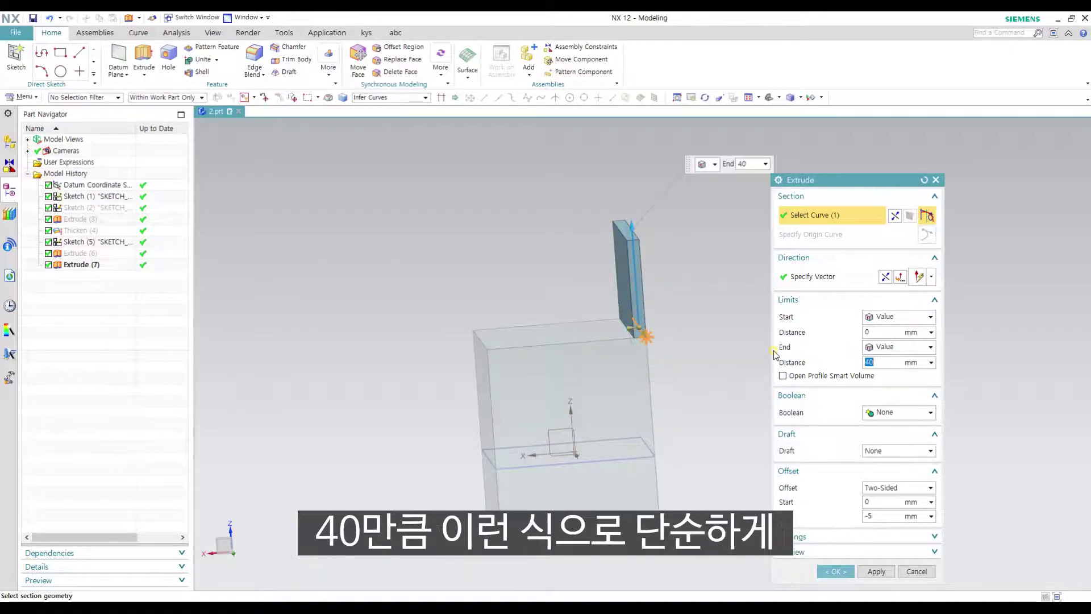
middle_drag(647, 297, 694, 364)
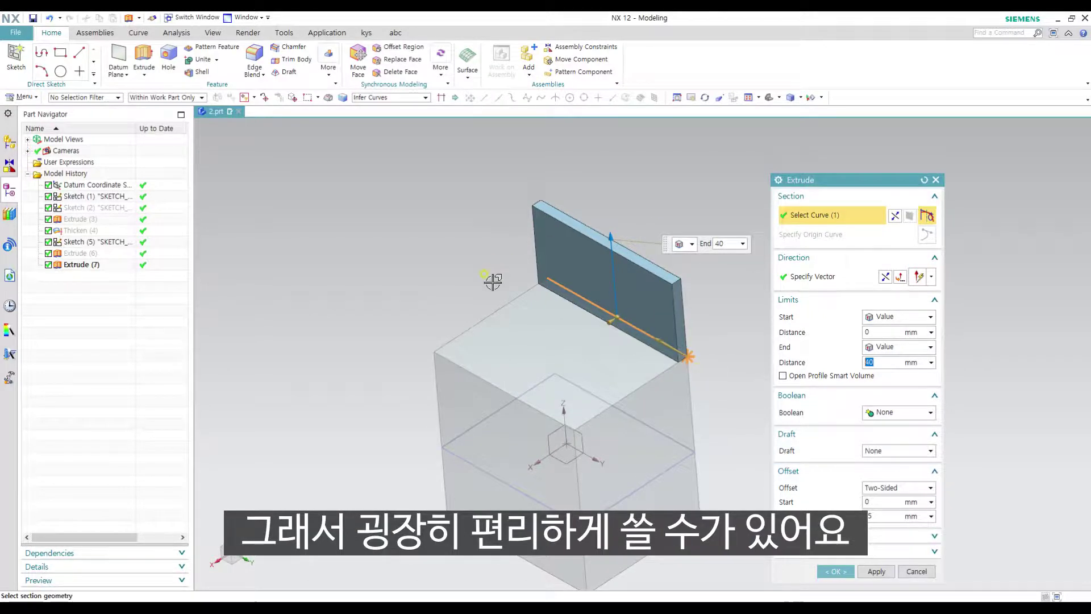
click(483, 320)
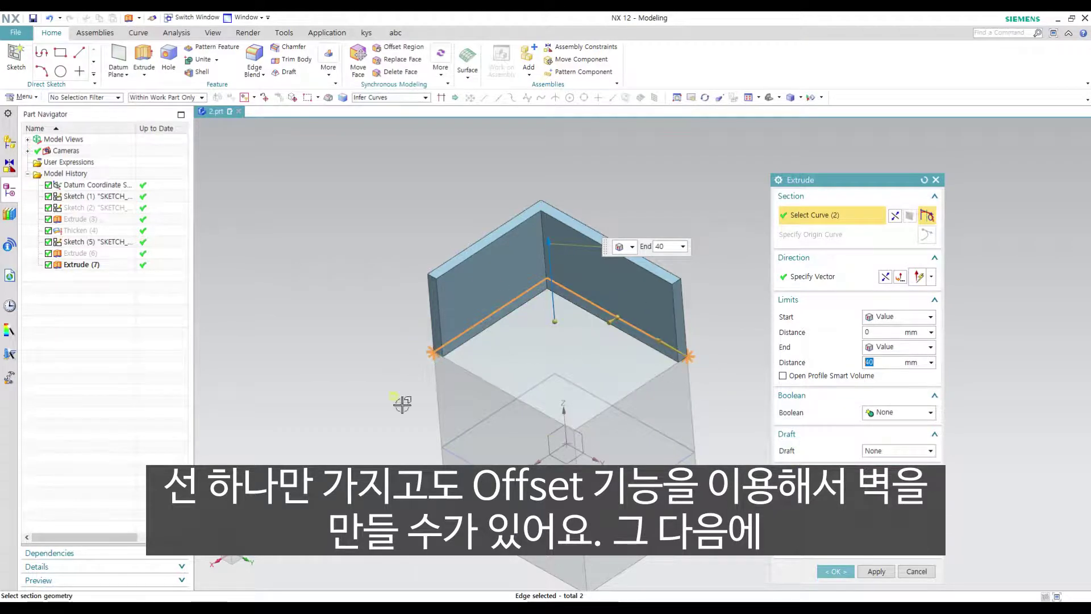
shift+middle_drag(568, 420, 550, 378)
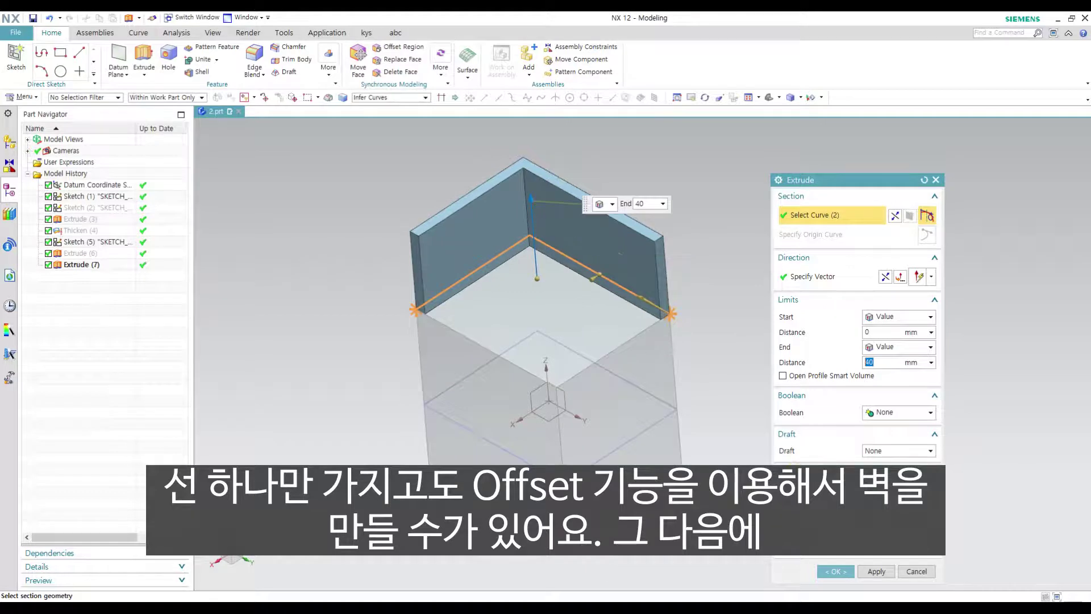
Step: Set the wall extrude's offset to None, leave its Body Type as Solid, and cancel the extrude
drag(841, 187, 790, 148)
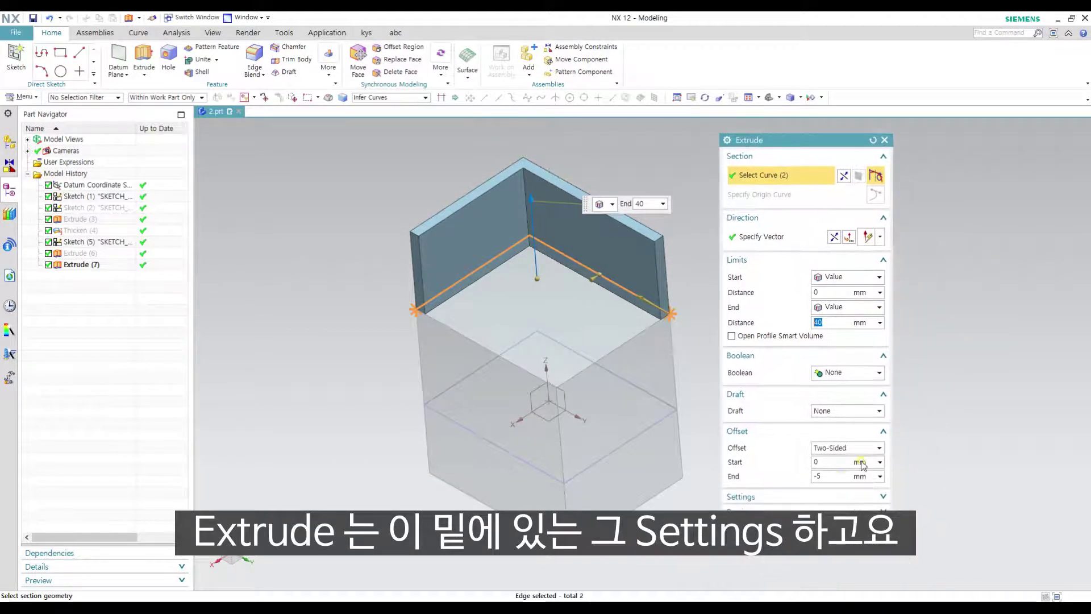
click(779, 502)
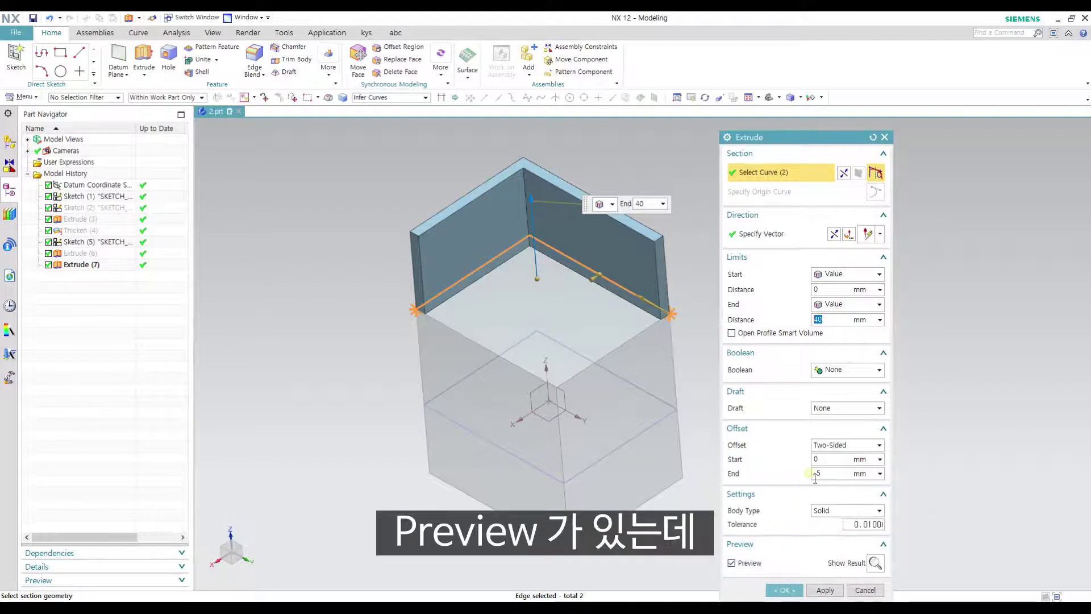
click(833, 514)
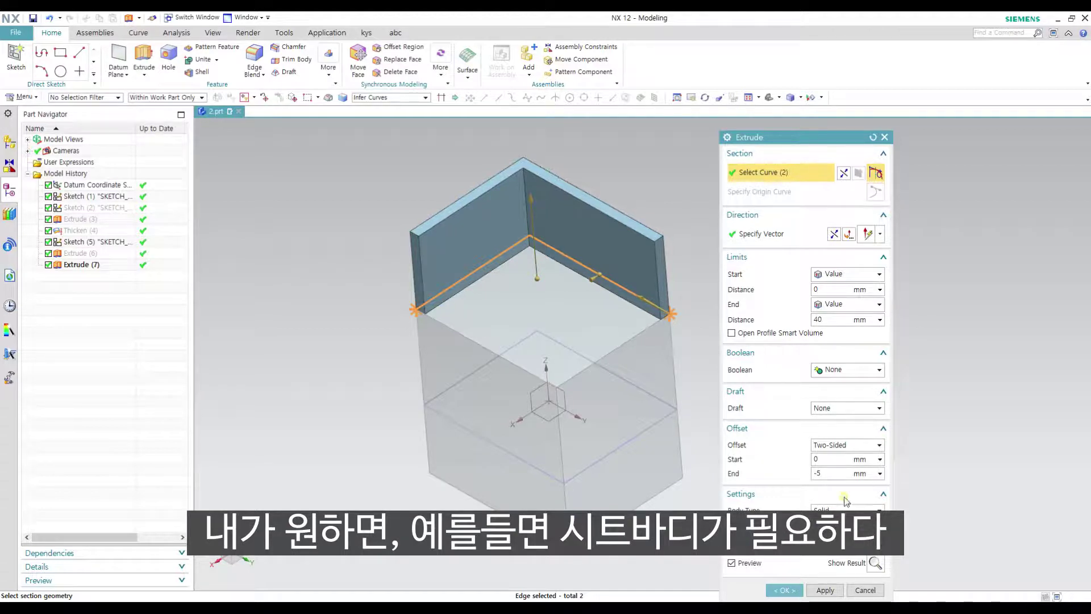
click(846, 446)
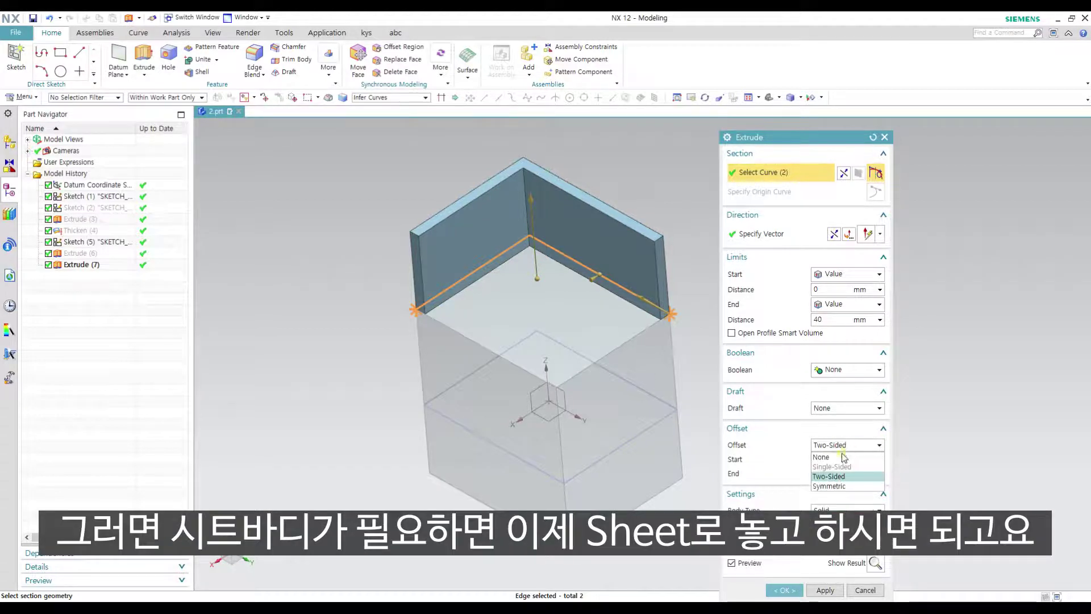
click(845, 458)
click(830, 486)
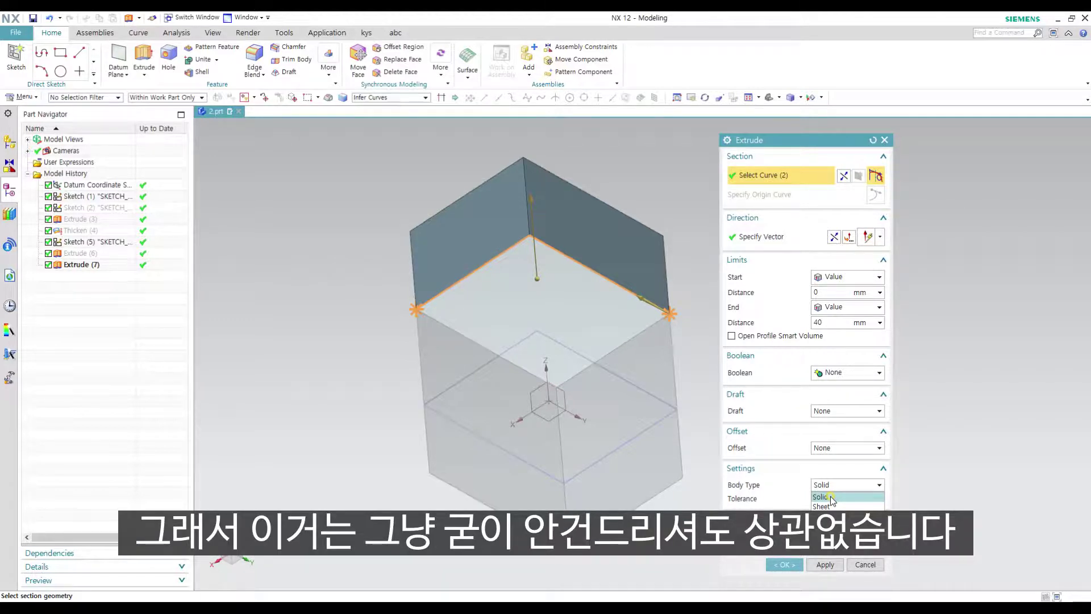
click(830, 497)
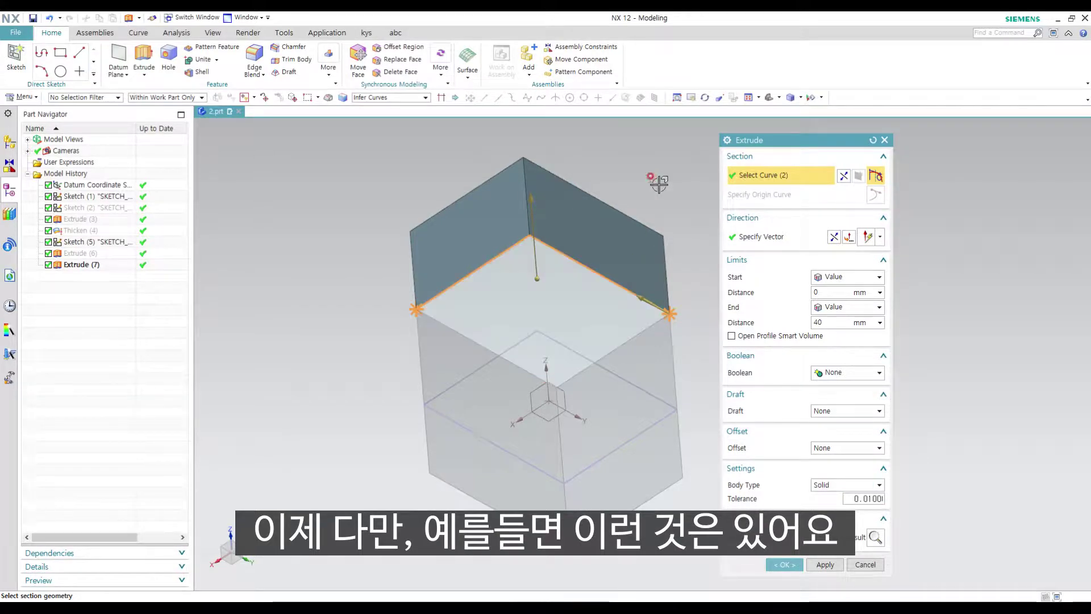
key(Escape)
Step: Start a new extrude from the four edges of the block's top face with a start distance of 0 mm
key(x)
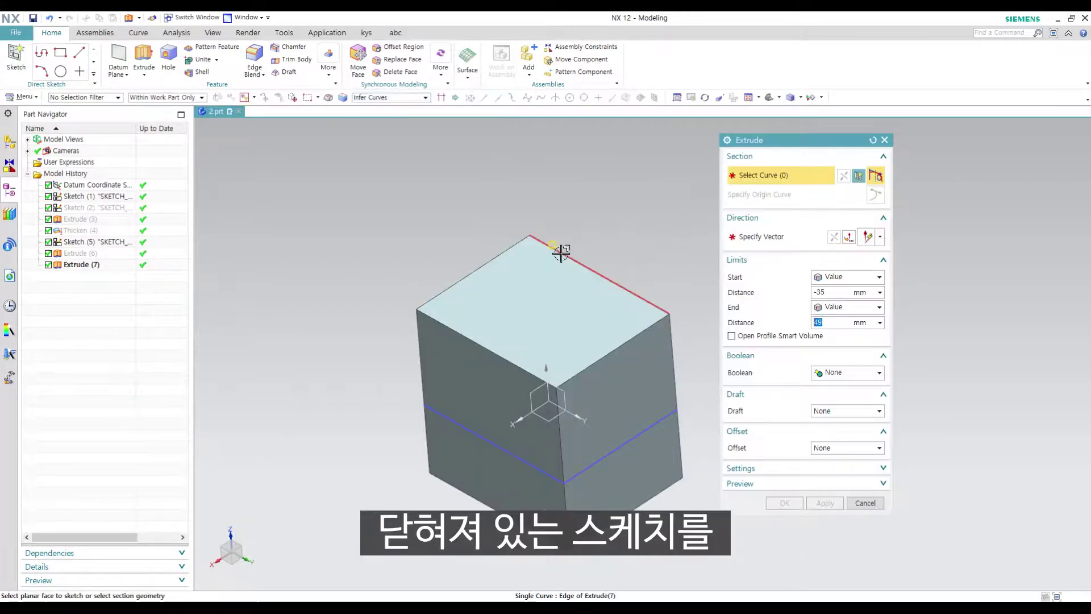
click(561, 252)
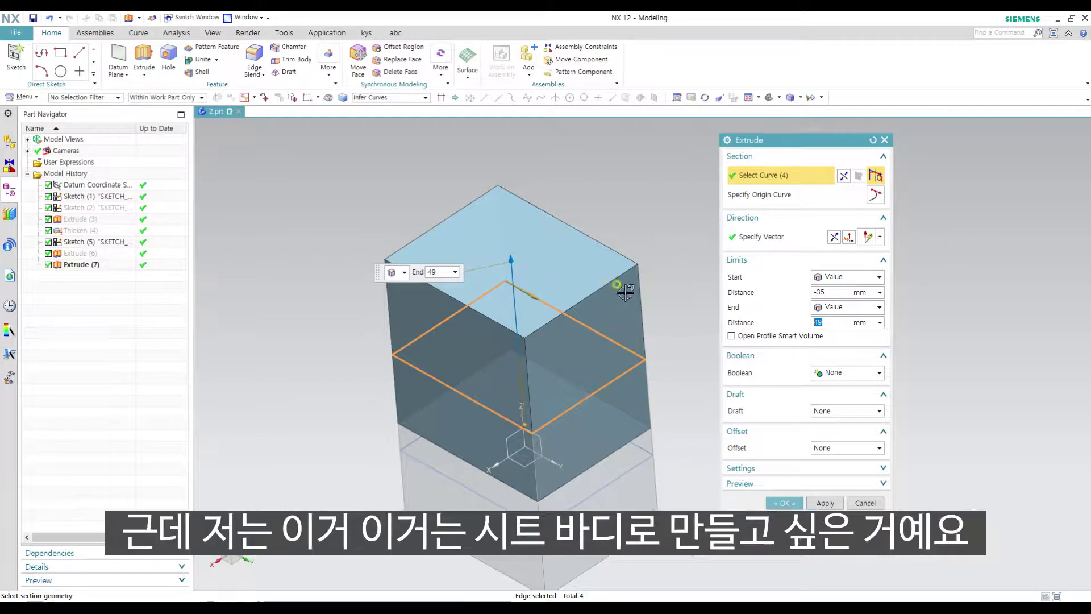
double_click(819, 292)
text(0)
key(Return)
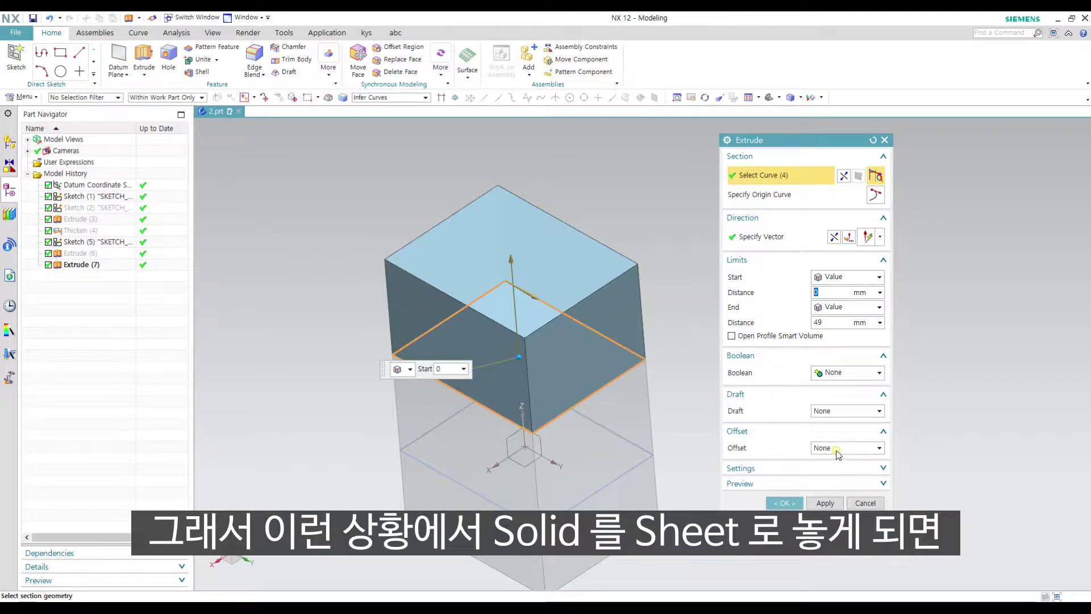
Step: Change the extrude's Body Type to Sheet and look into the box formed by the four edges
click(816, 468)
click(840, 486)
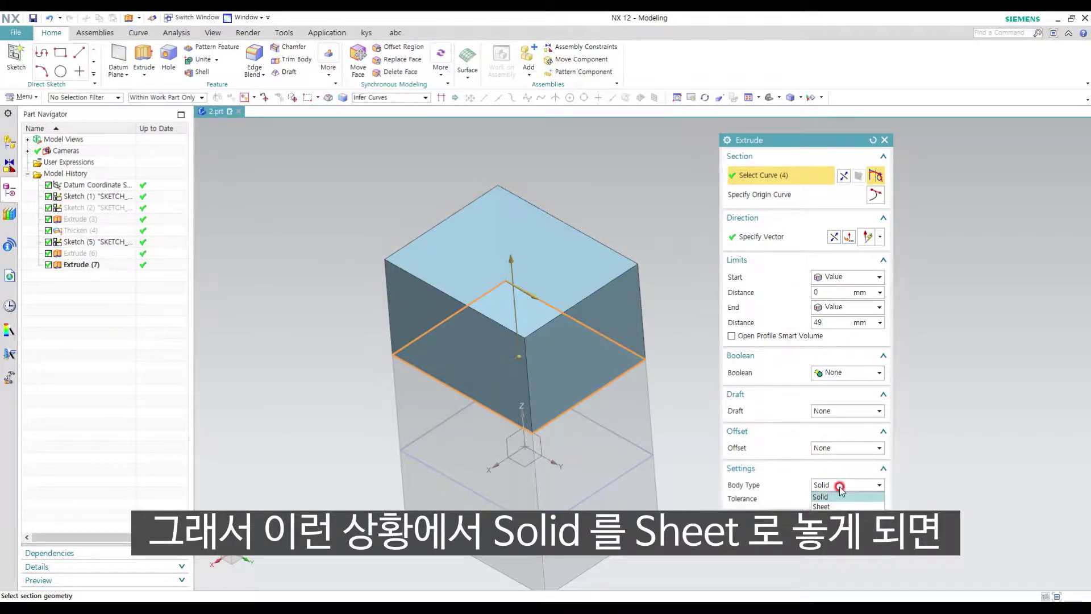
click(839, 506)
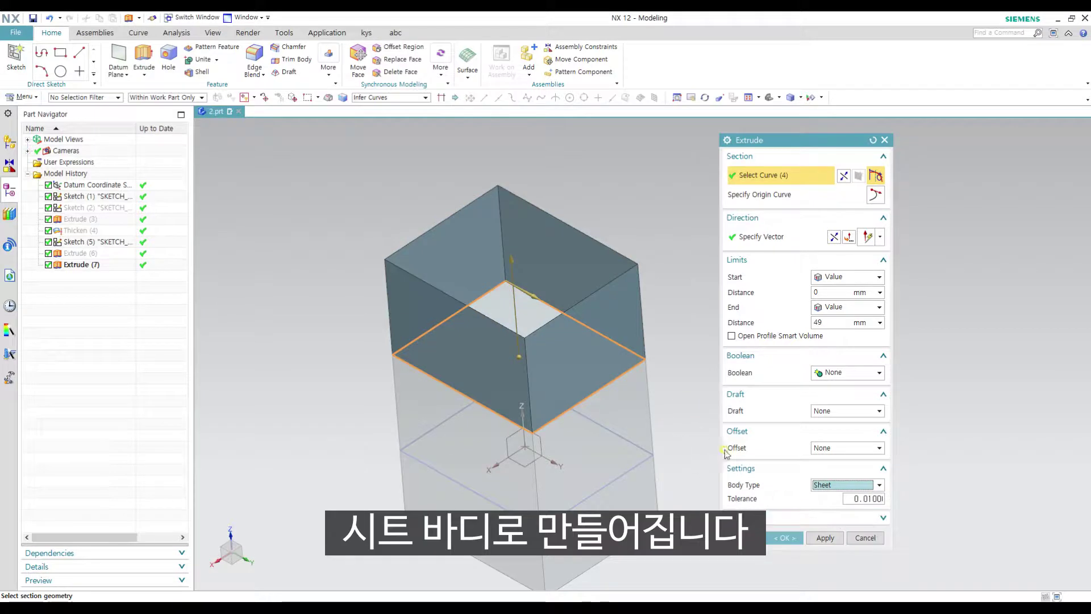
middle_drag(548, 306, 653, 398)
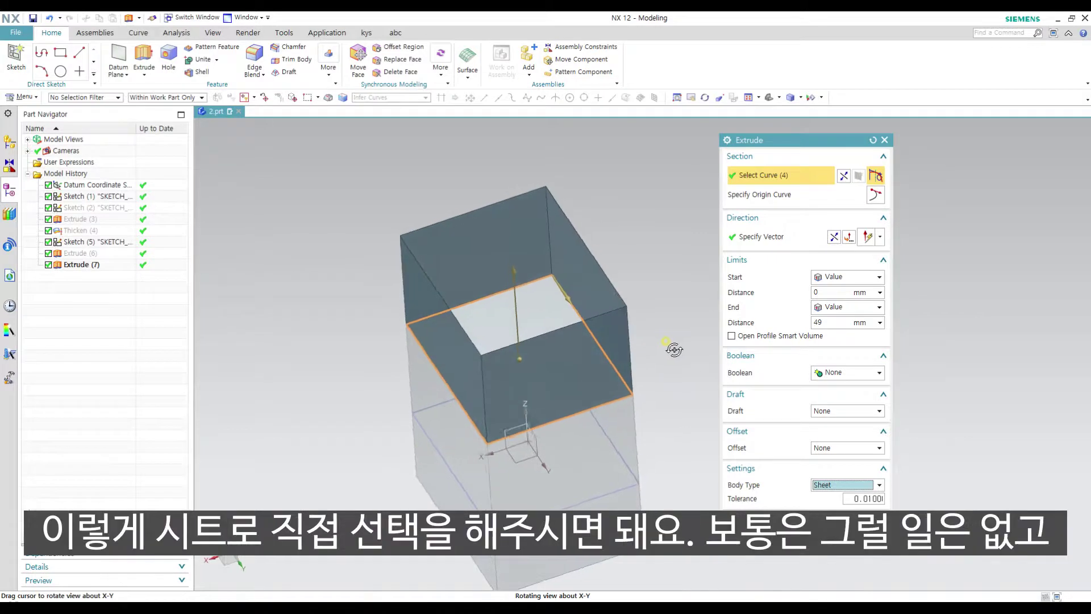
Step: Set the extrude's Body Type back to Solid, and turn its Preview off and on again
click(831, 487)
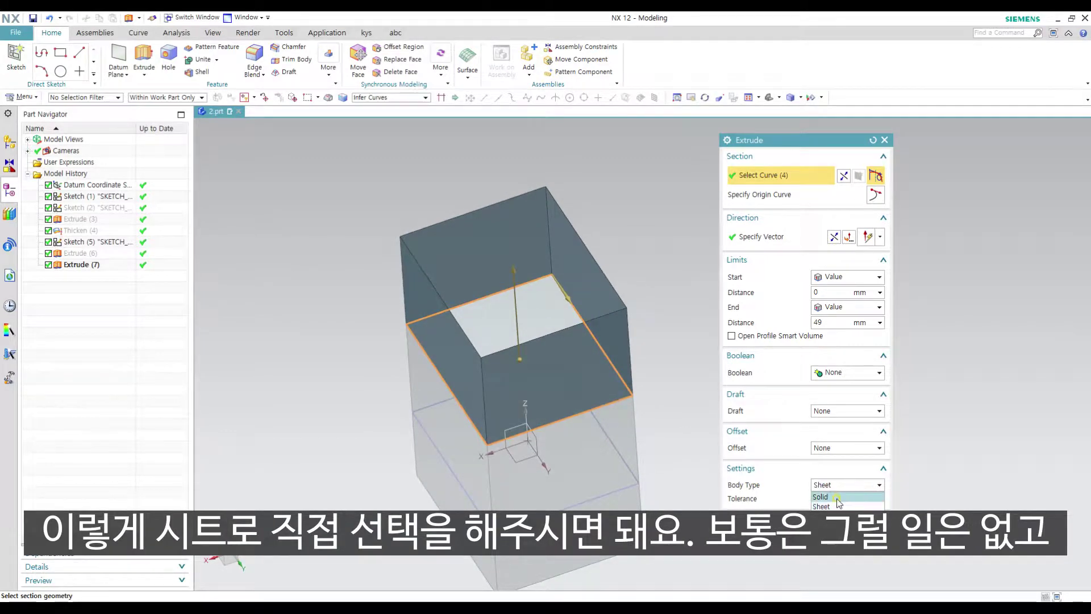
click(831, 497)
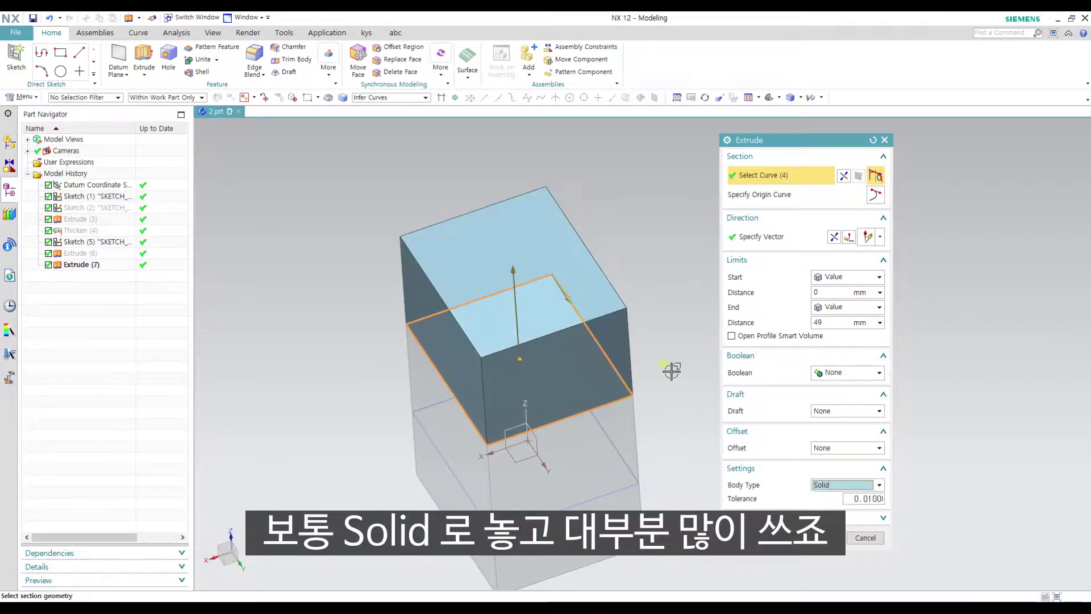
mouse_move(671, 371)
middle_down()
mouse_move(657, 343)
mouse_move(674, 353)
middle_up()
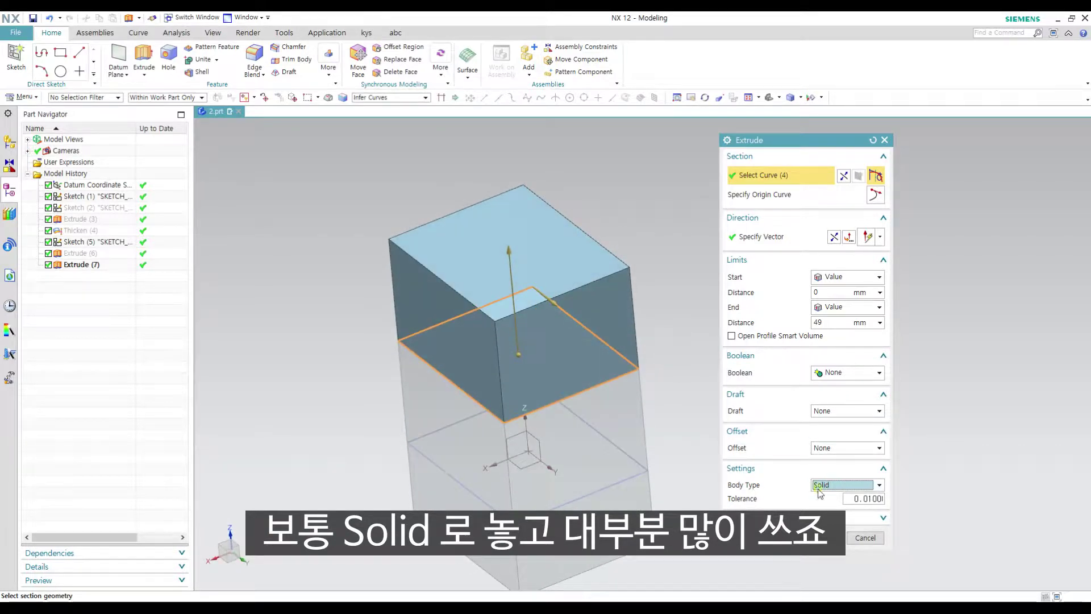
click(883, 517)
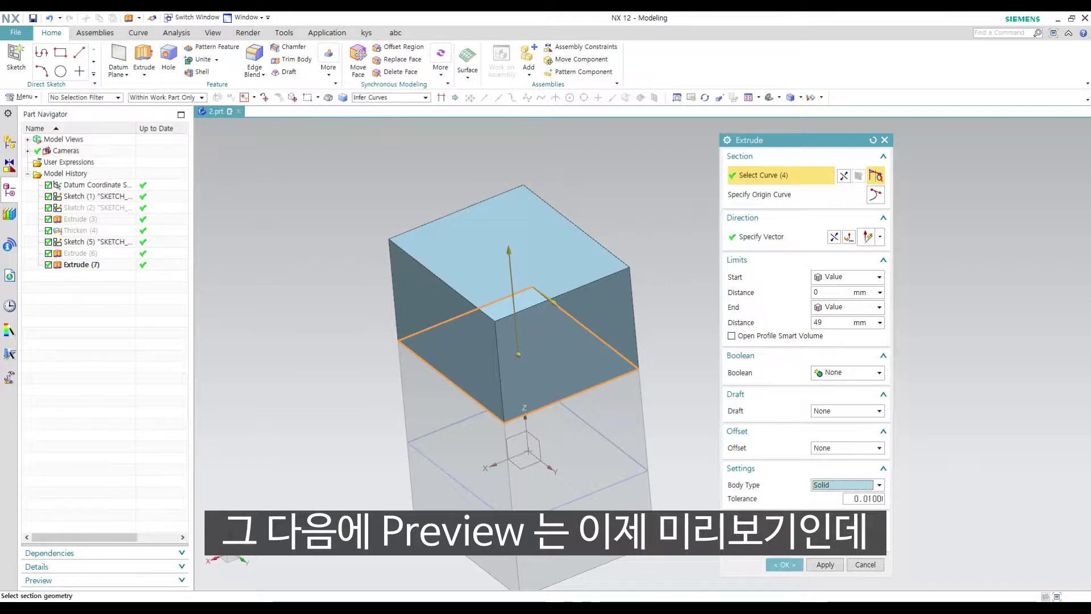
click(754, 540)
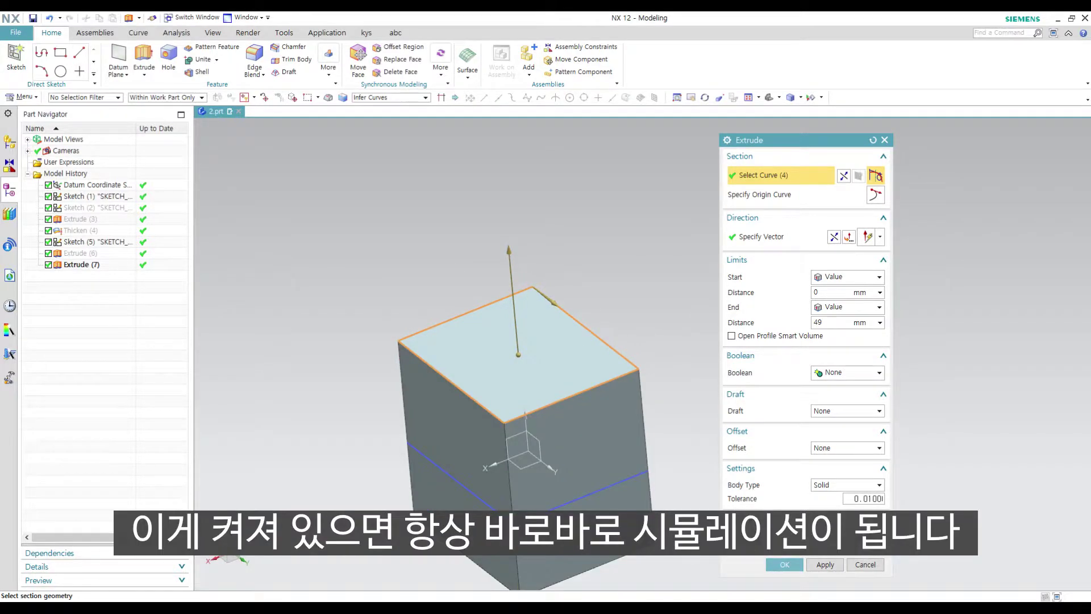
click(753, 540)
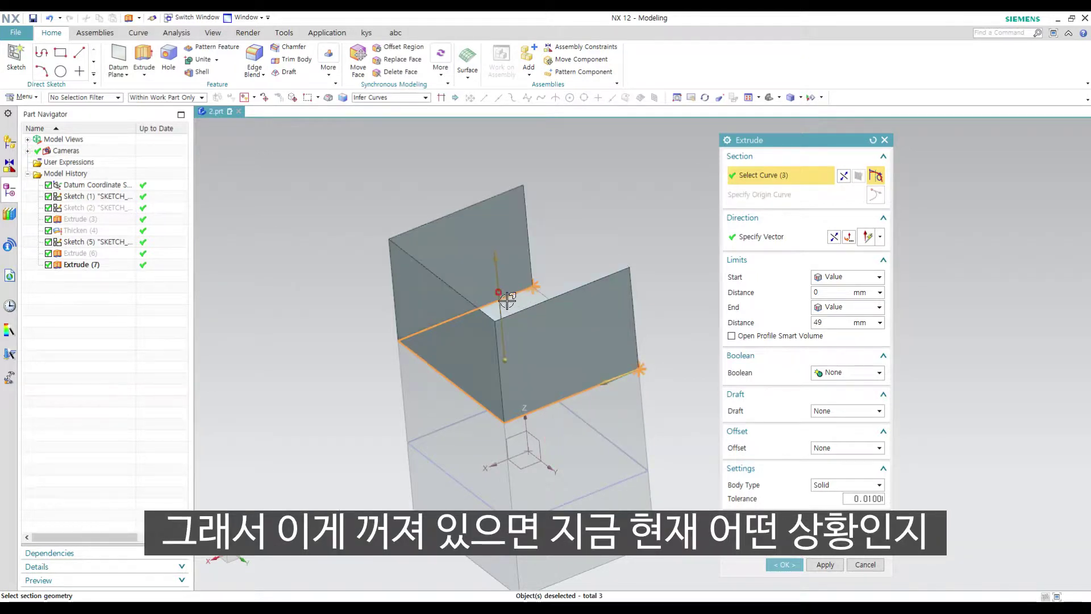
shift+click(445, 364)
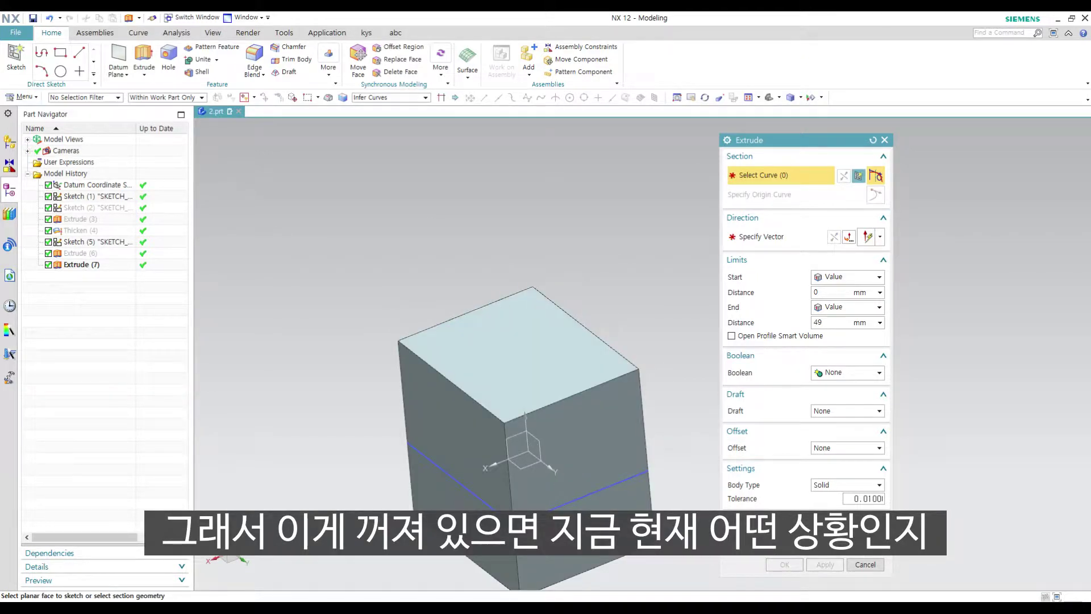
click(600, 341)
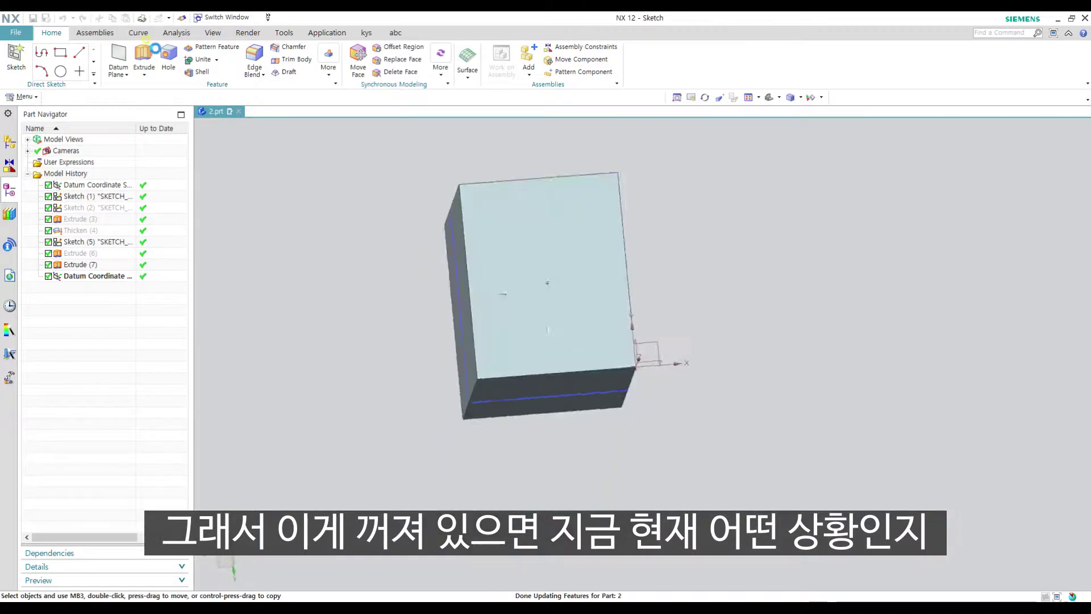
click(16, 57)
click(532, 329)
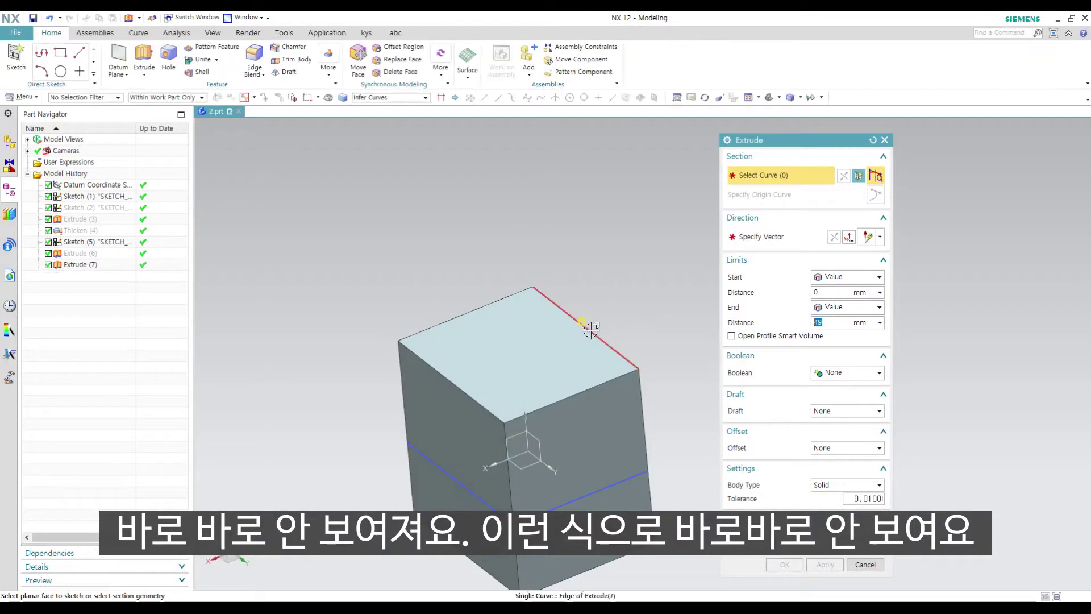
Step: Select the four edges of the block's top face as the extrude section while Preview is off
click(590, 329)
click(449, 320)
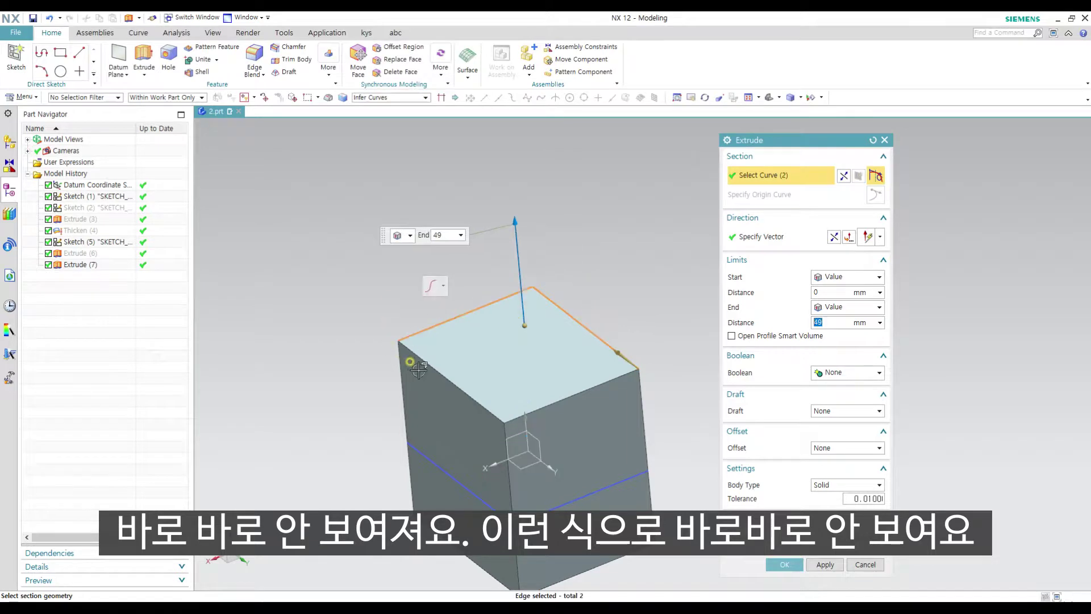
click(436, 369)
click(591, 386)
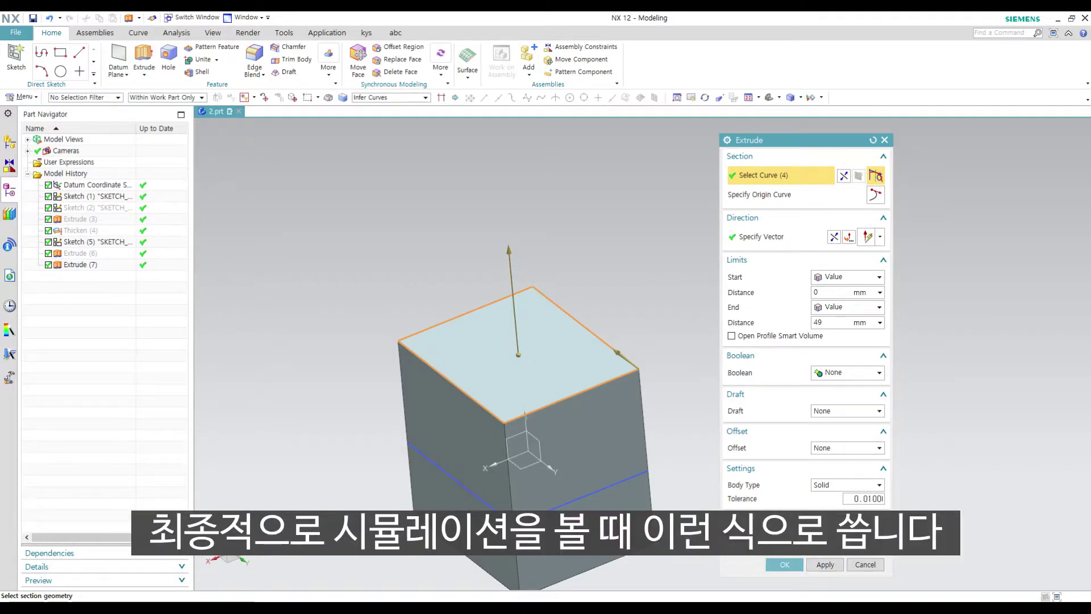
Step: Show the final result of the 49 mm extrude and undo the result display to return to its settings, checking it repeatedly
key(Return)
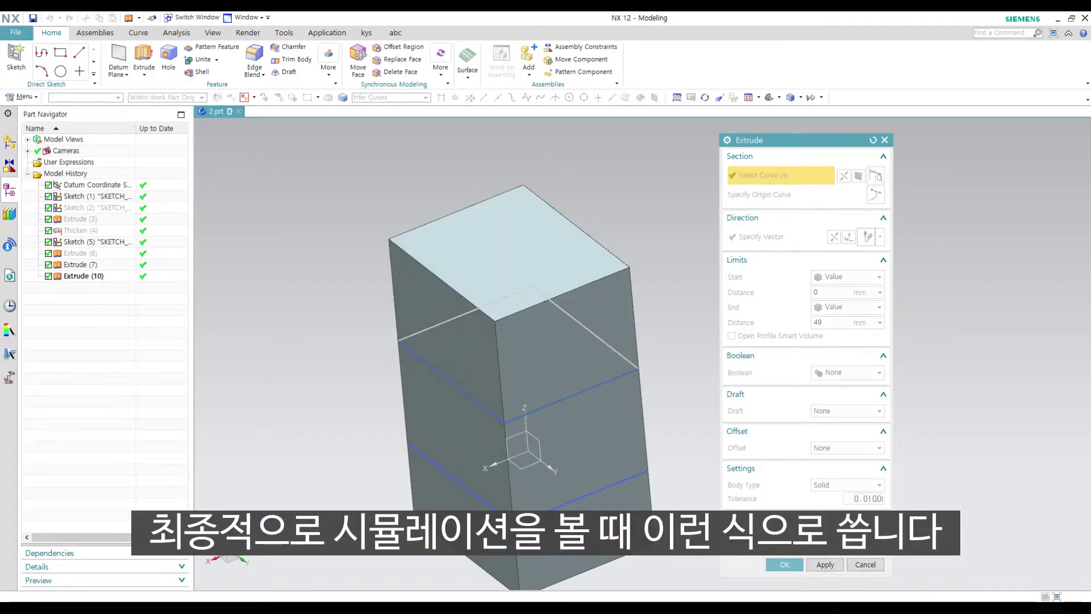
key(ctrl+z)
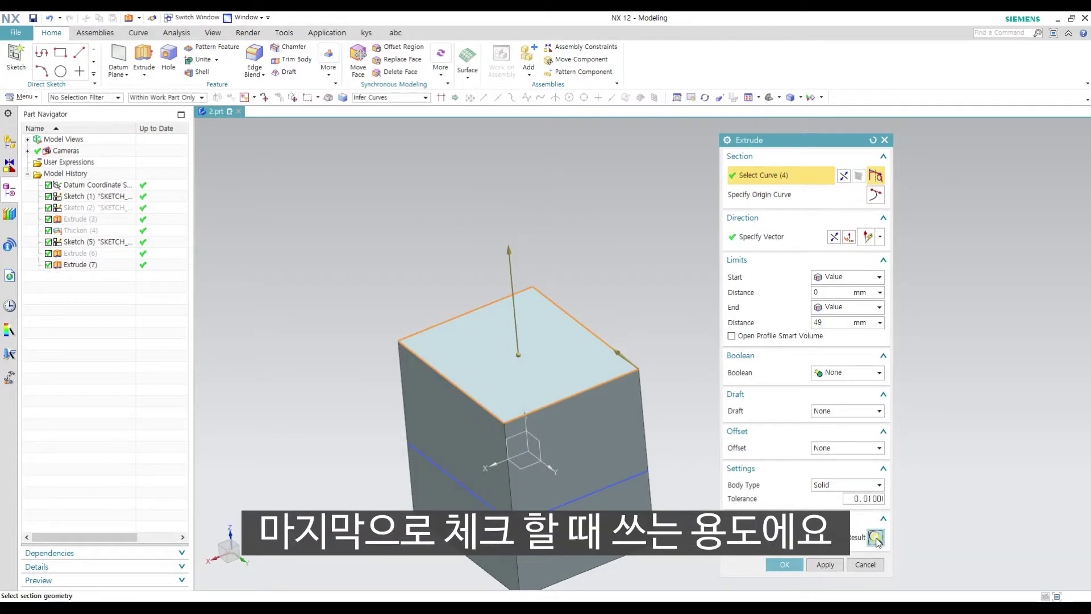
click(875, 537)
click(878, 539)
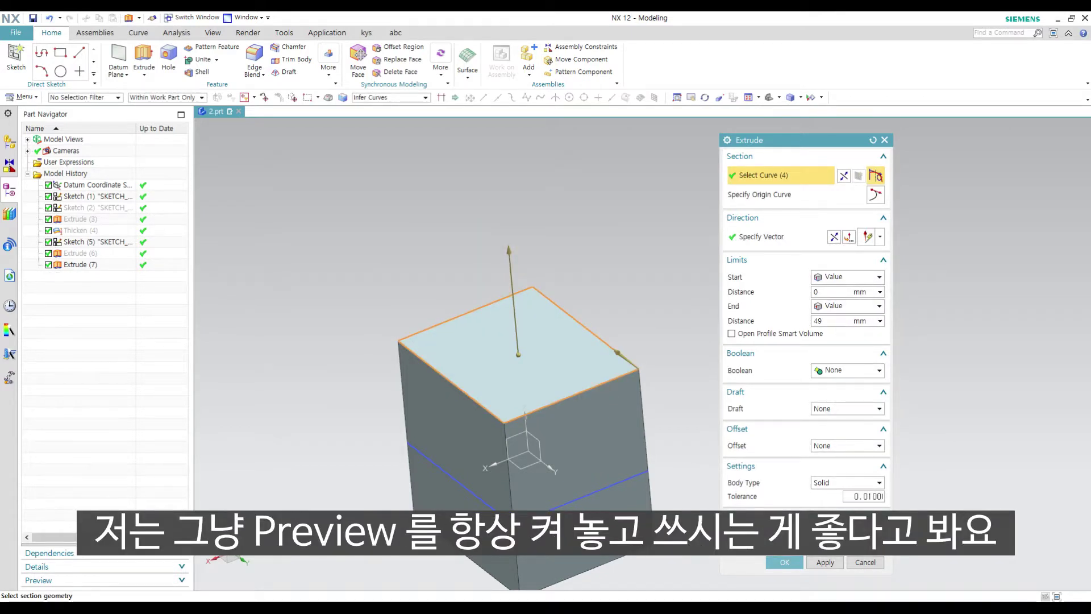
Step: Turn the extrude's Preview back on and view the previewed solid above the block
click(732, 537)
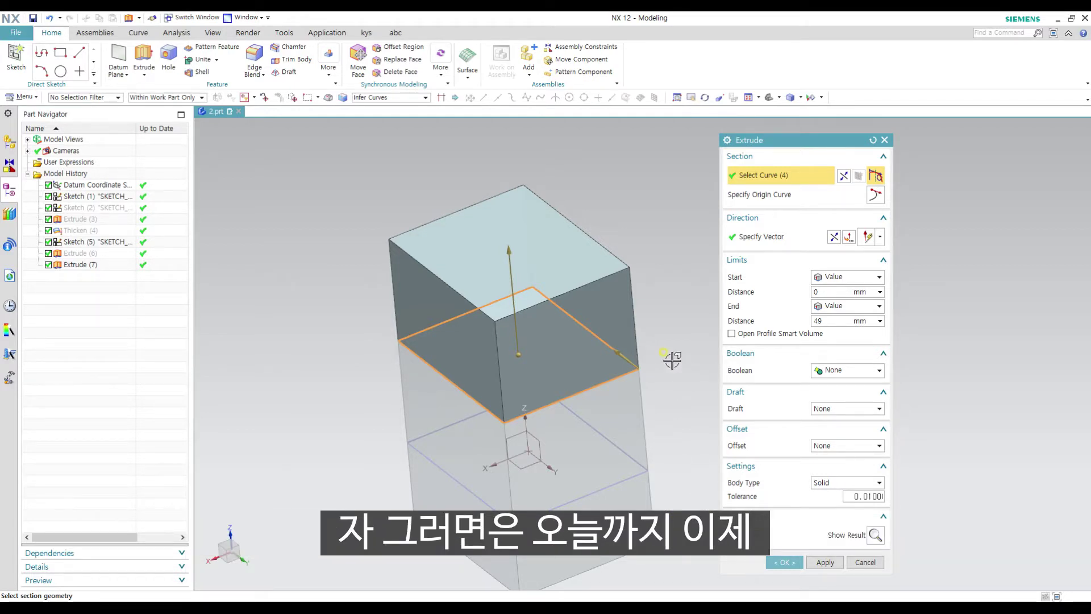
middle_drag(643, 272, 600, 319)
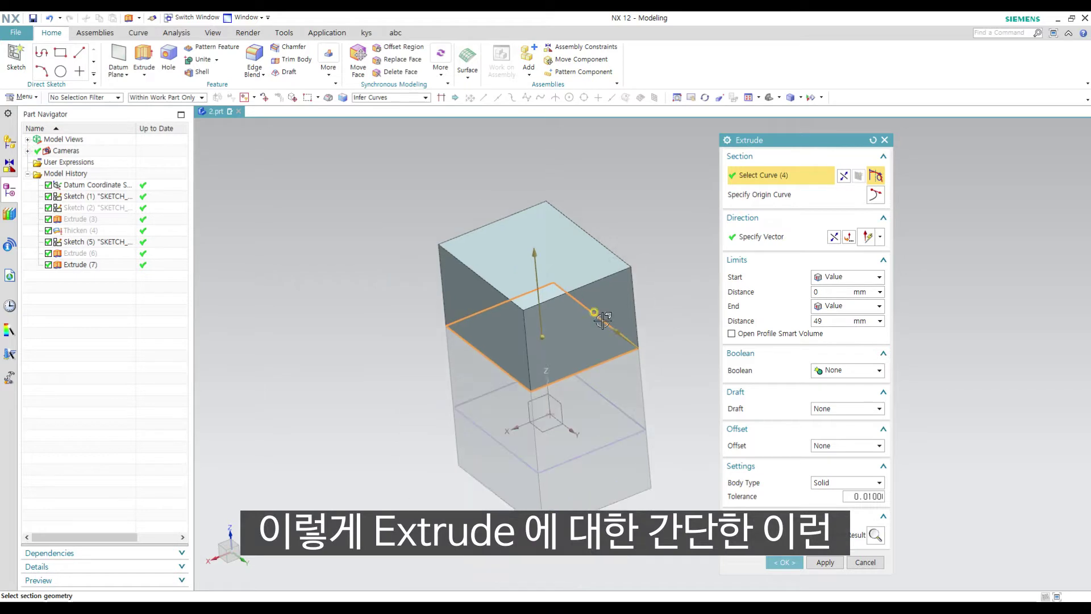
middle_drag(647, 412, 654, 399)
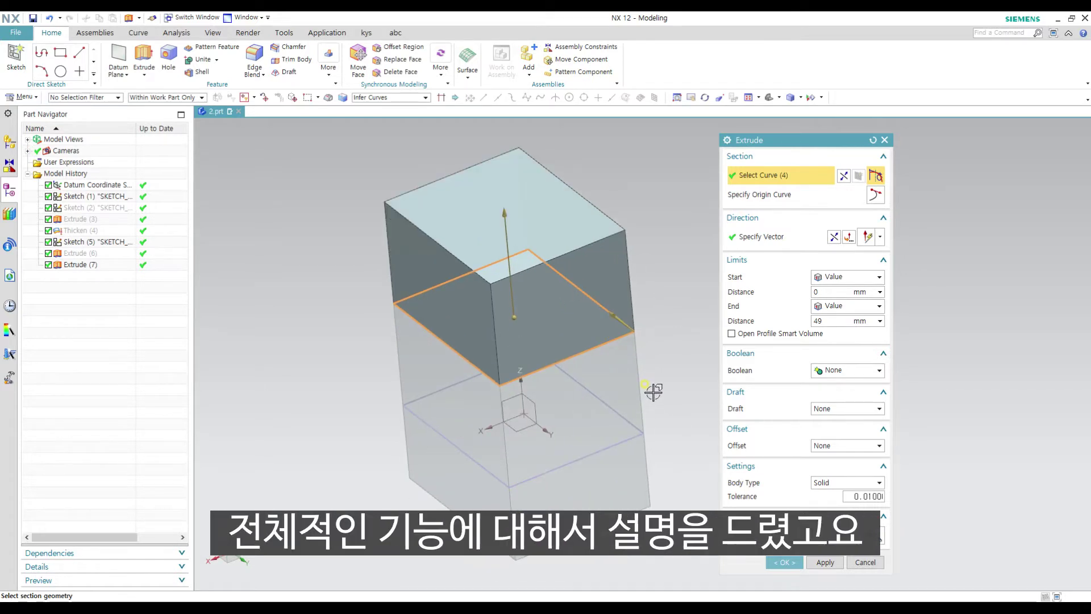